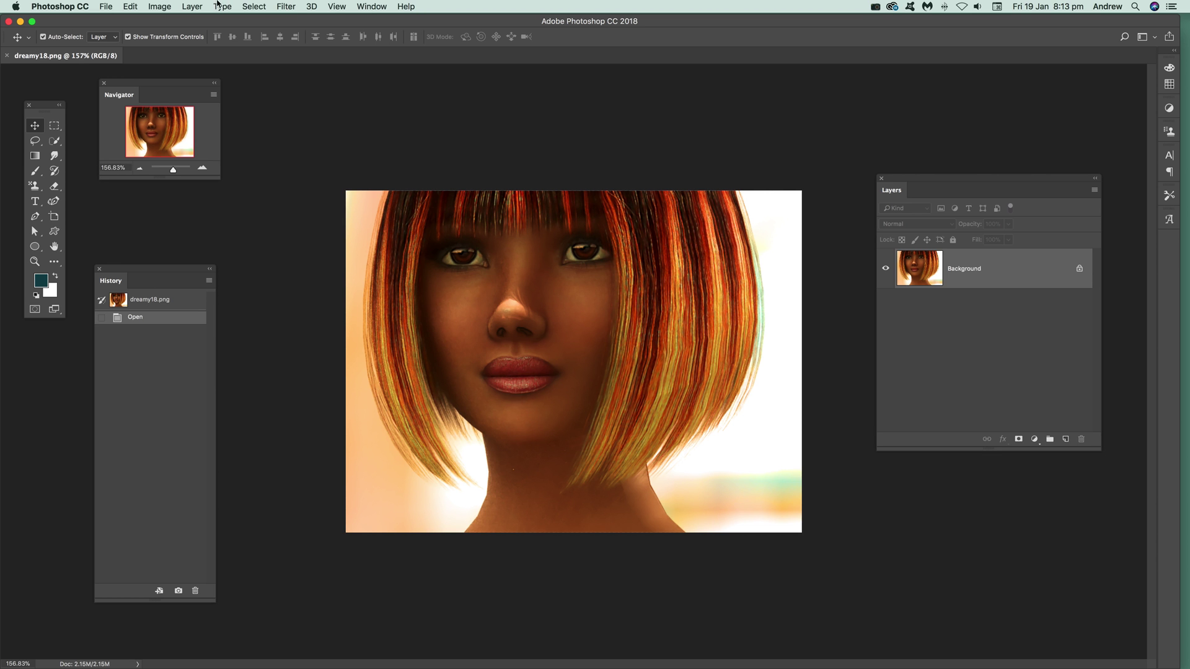
Preview the Artistic > Cutout filter in the Filter Gallery at 300% magnification.
left_click(293, 9)
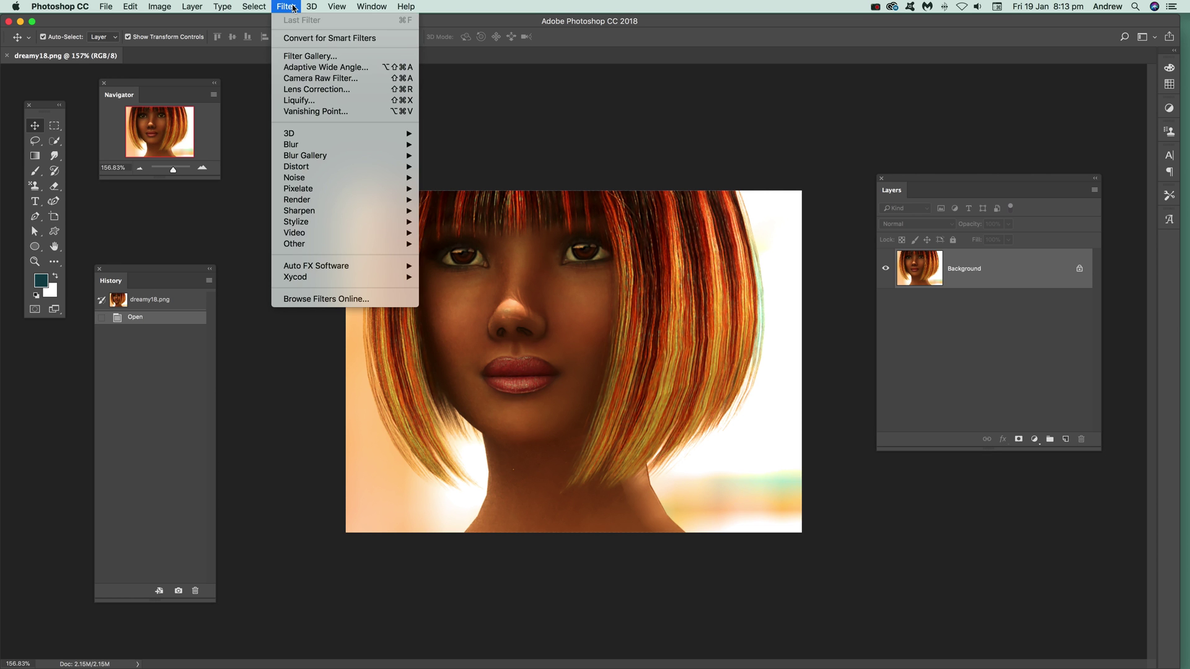
left_click(310, 56)
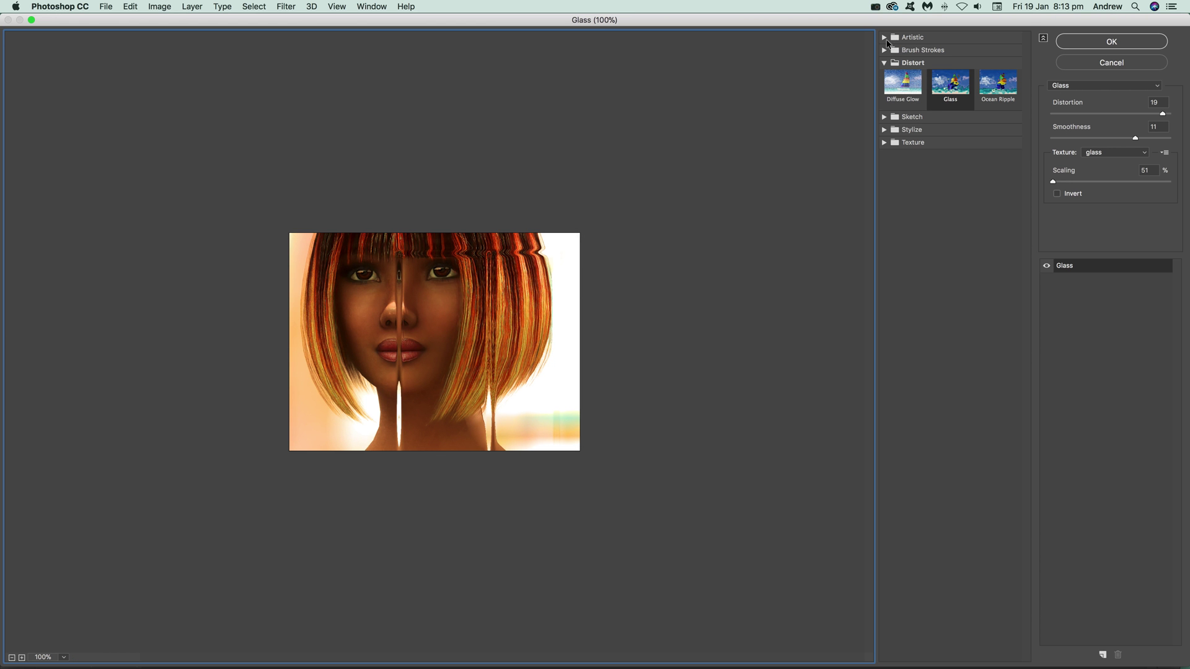
left_click(883, 37)
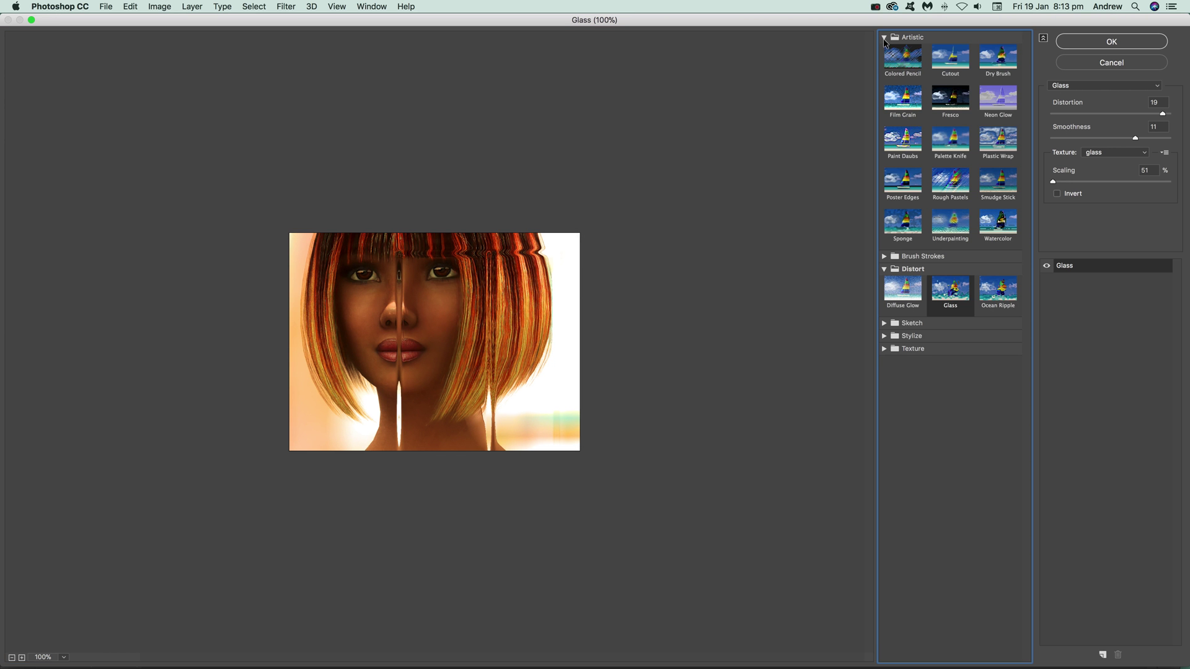
left_click(957, 64)
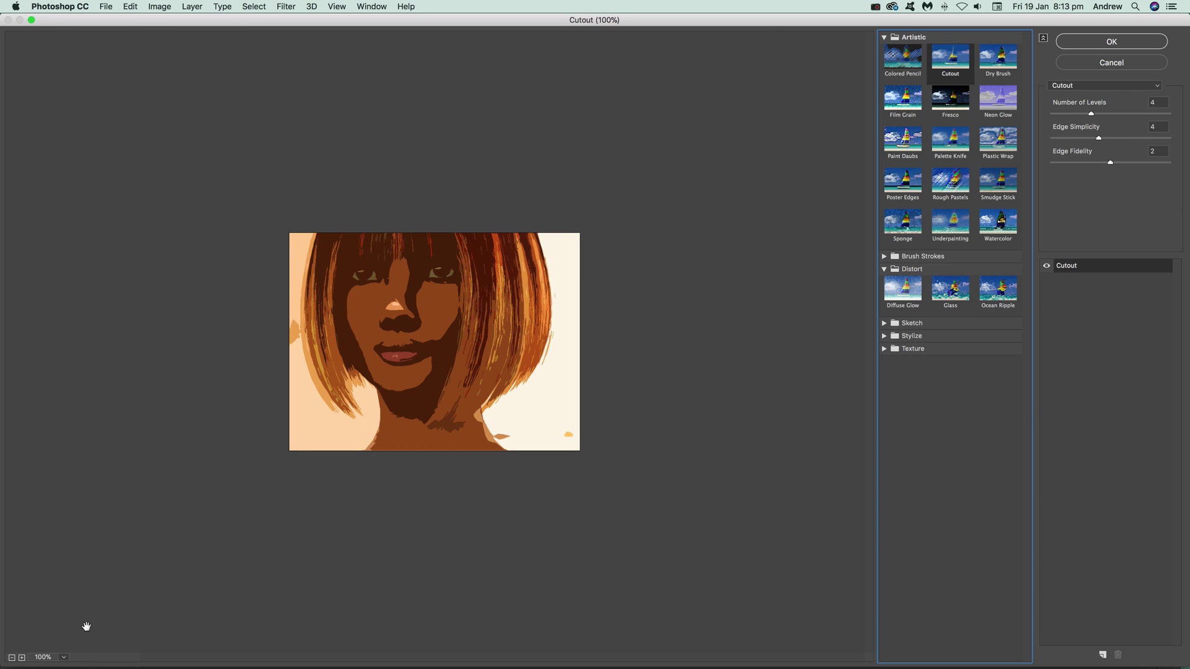
left_click(63, 656)
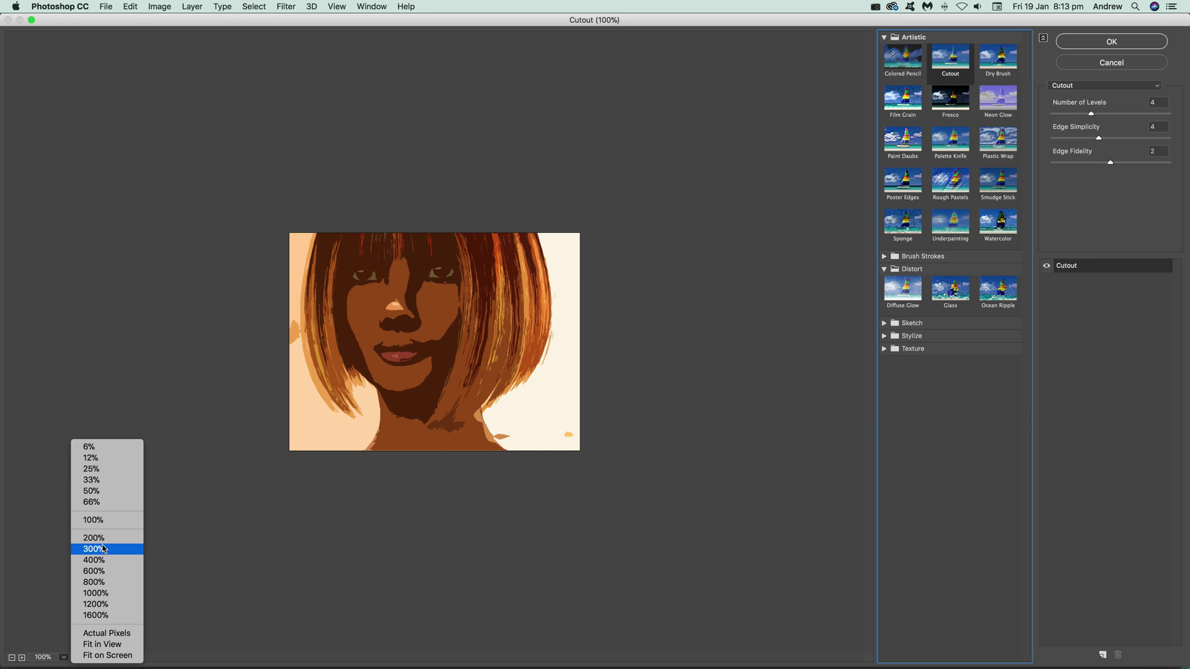
left_click(103, 549)
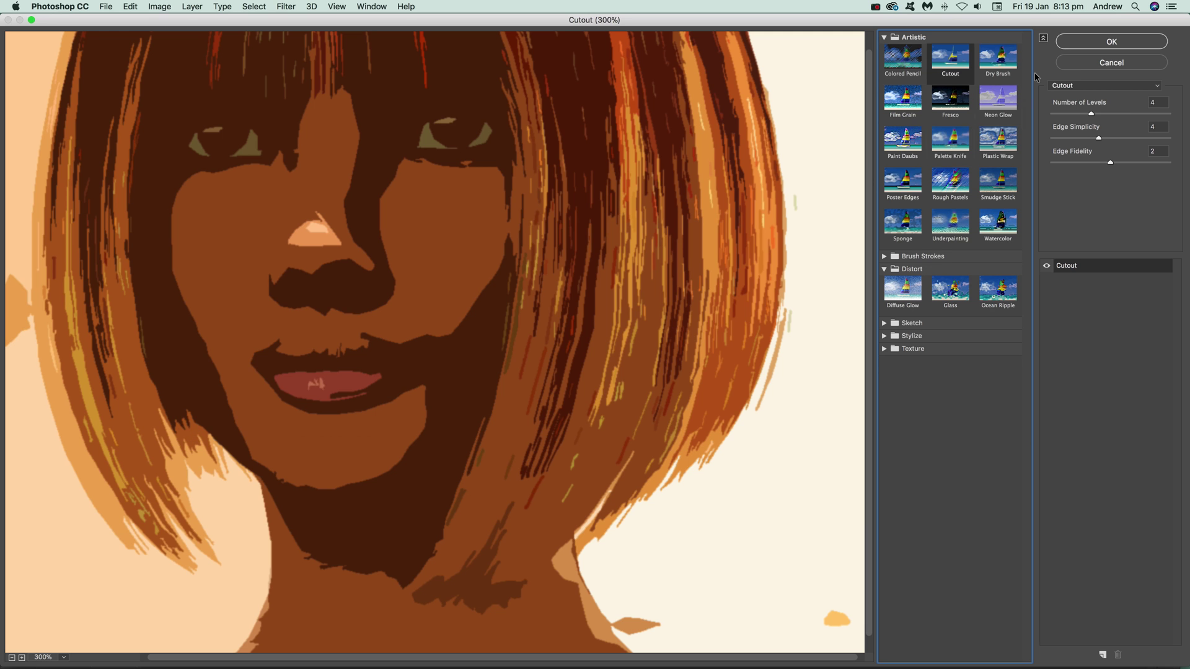
Tune the Cutout to 6 levels, edge simplicity 5 and edge fidelity 1.
left_click_drag(1092, 113, 1061, 115)
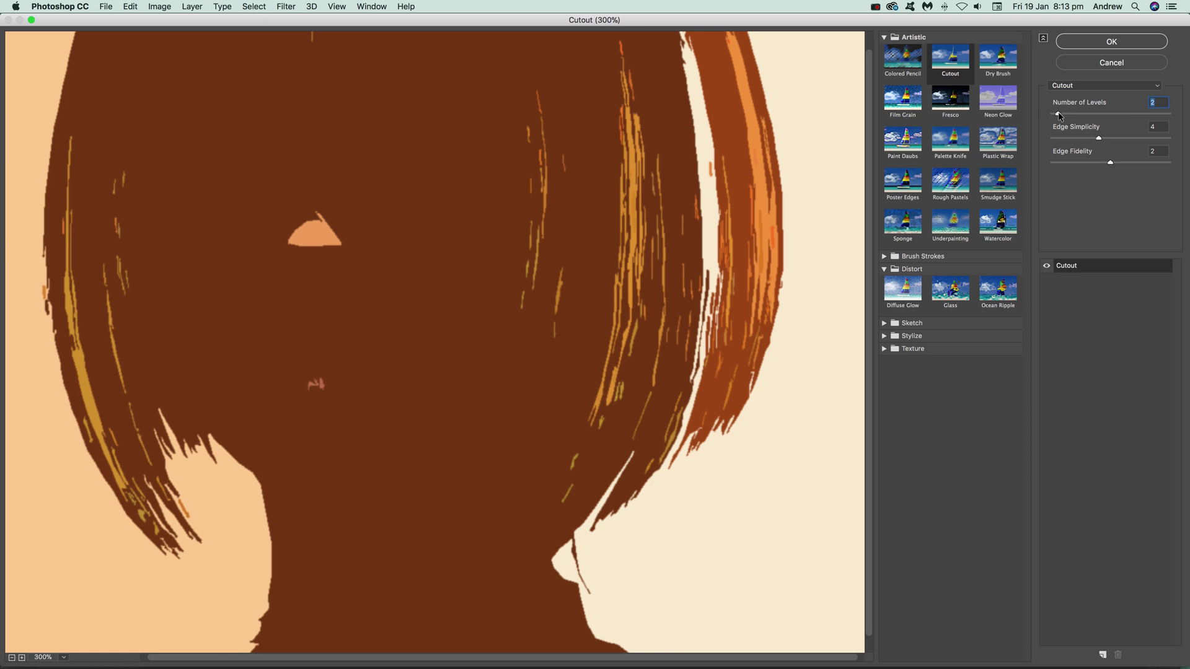
left_click_drag(1060, 115, 1176, 120)
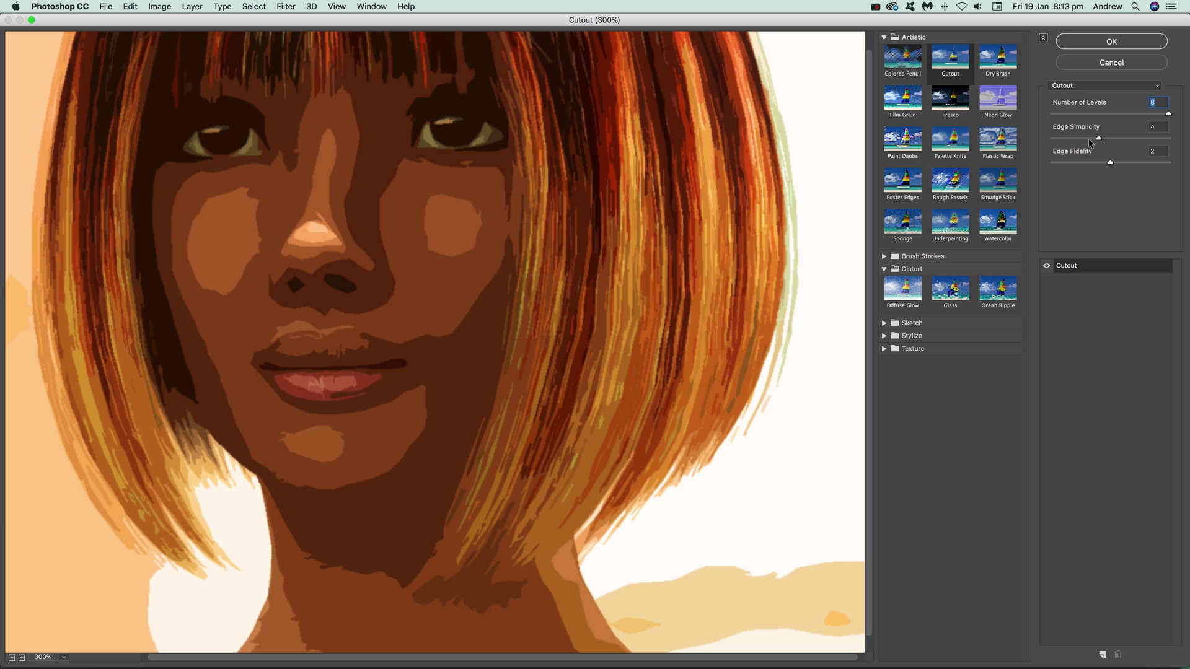
left_click(1094, 140)
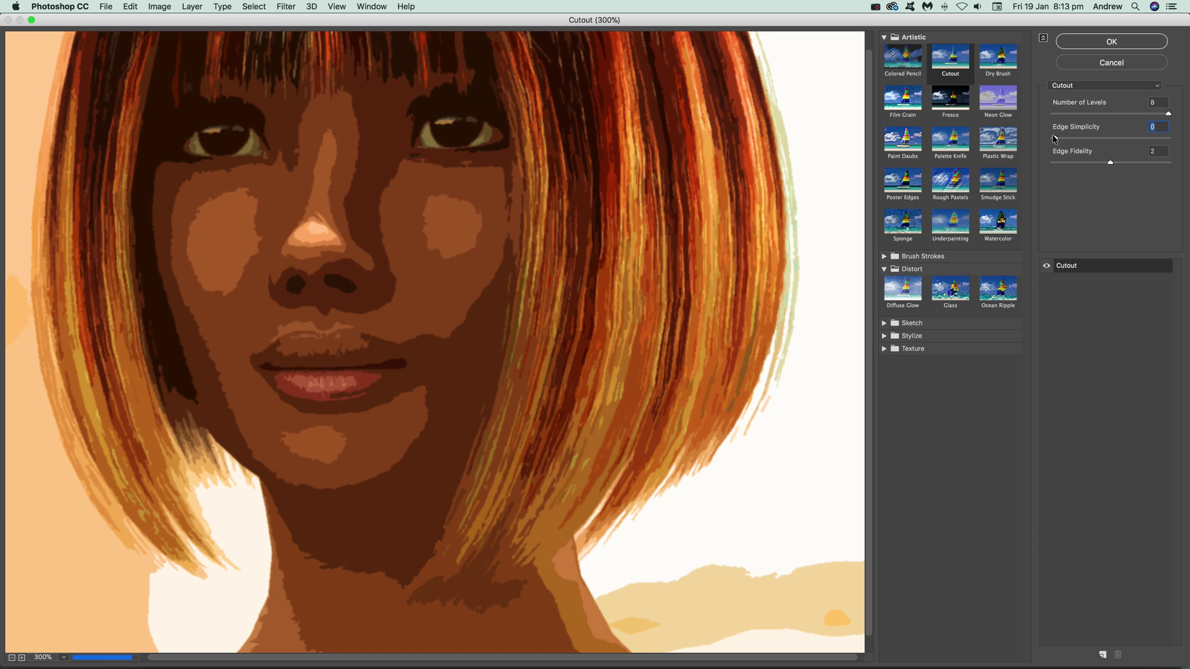
left_click_drag(1108, 139, 1145, 140)
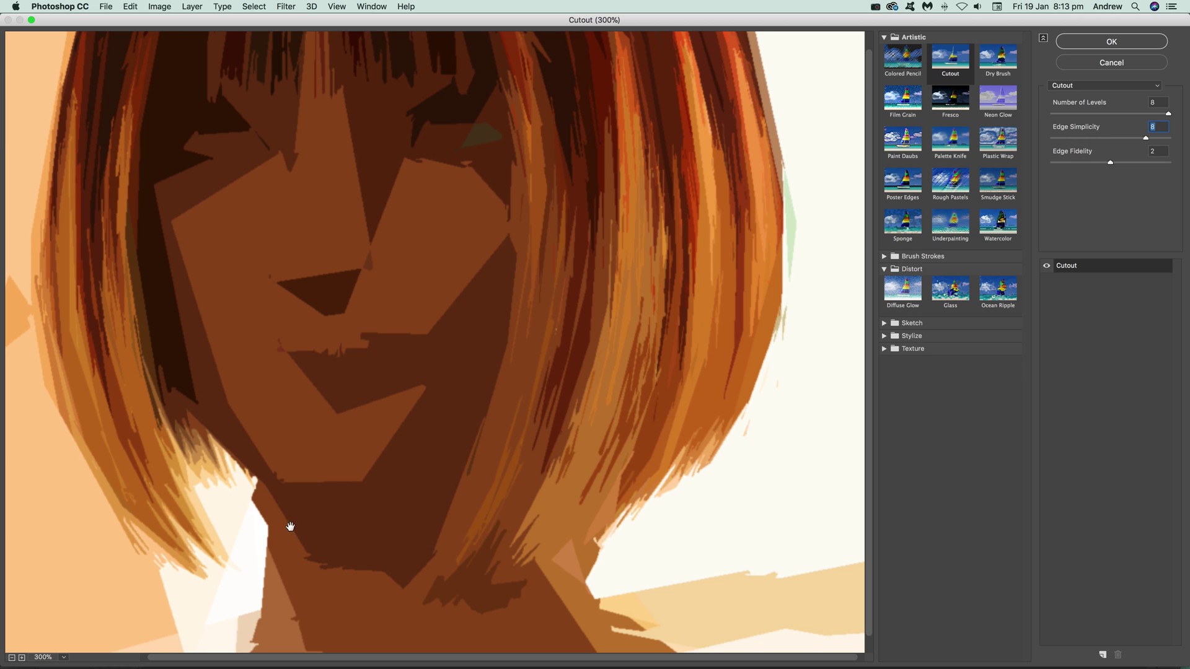
mouse_move(1110, 163)
left_mouse_down()
mouse_move(1059, 164)
mouse_move(1169, 163)
left_mouse_up()
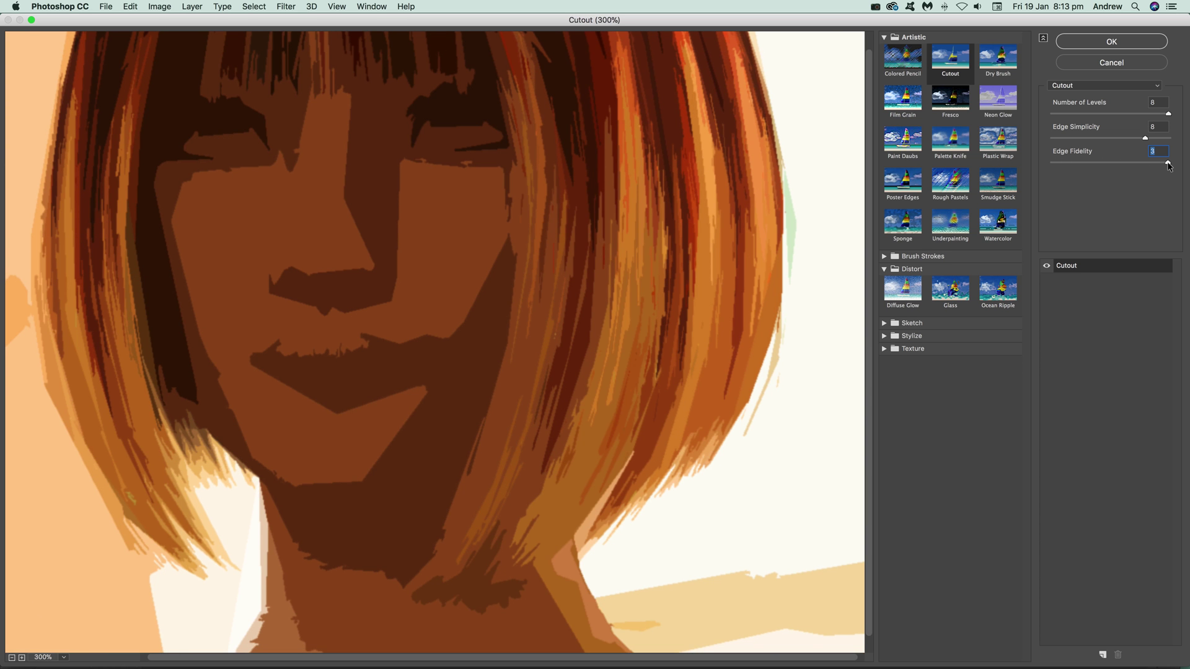
left_click_drag(1111, 165, 1052, 164)
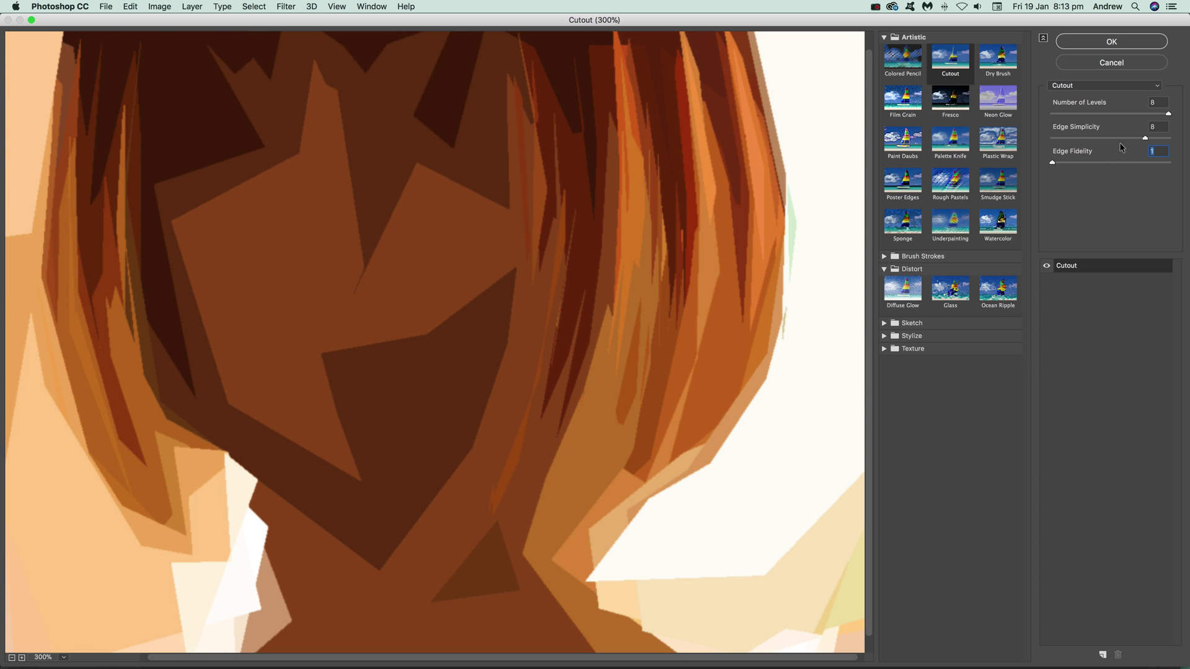
left_click_drag(1144, 138, 1087, 138)
mouse_move(1169, 114)
left_mouse_down()
mouse_move(1084, 114)
mouse_move(1150, 137)
left_mouse_up()
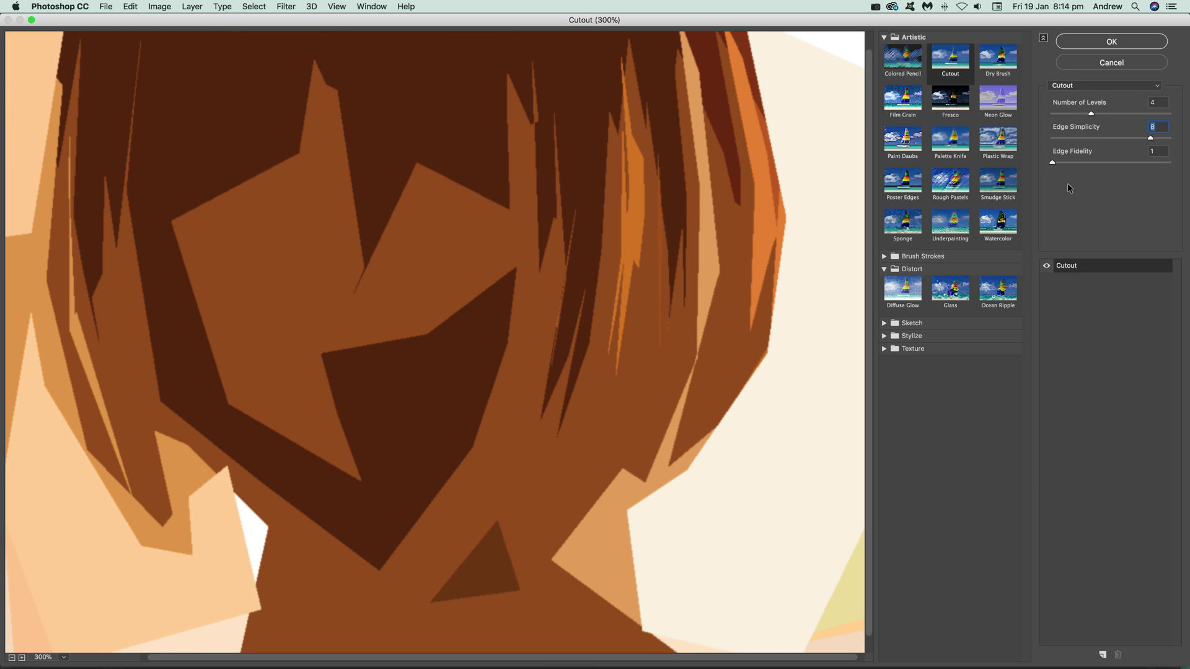
mouse_move(1074, 164)
left_mouse_down()
mouse_move(1118, 164)
mouse_move(1044, 169)
left_mouse_up()
mouse_move(1093, 113)
left_mouse_down()
mouse_move(1133, 113)
mouse_move(1113, 138)
left_mouse_up()
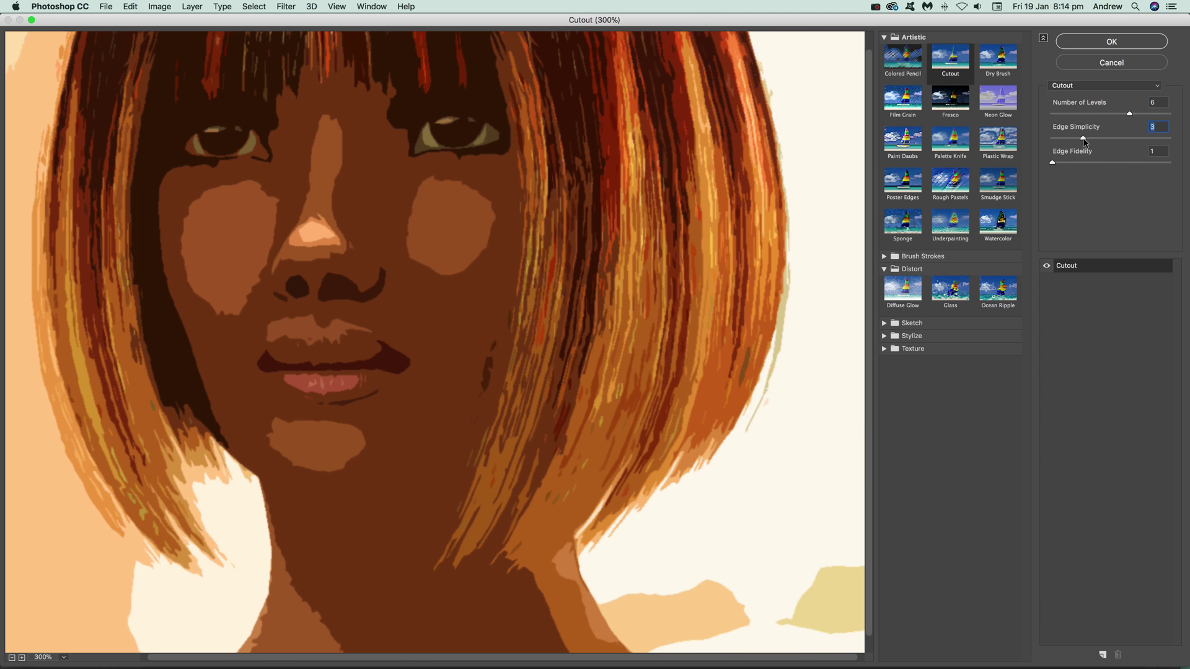
left_click(1102, 164)
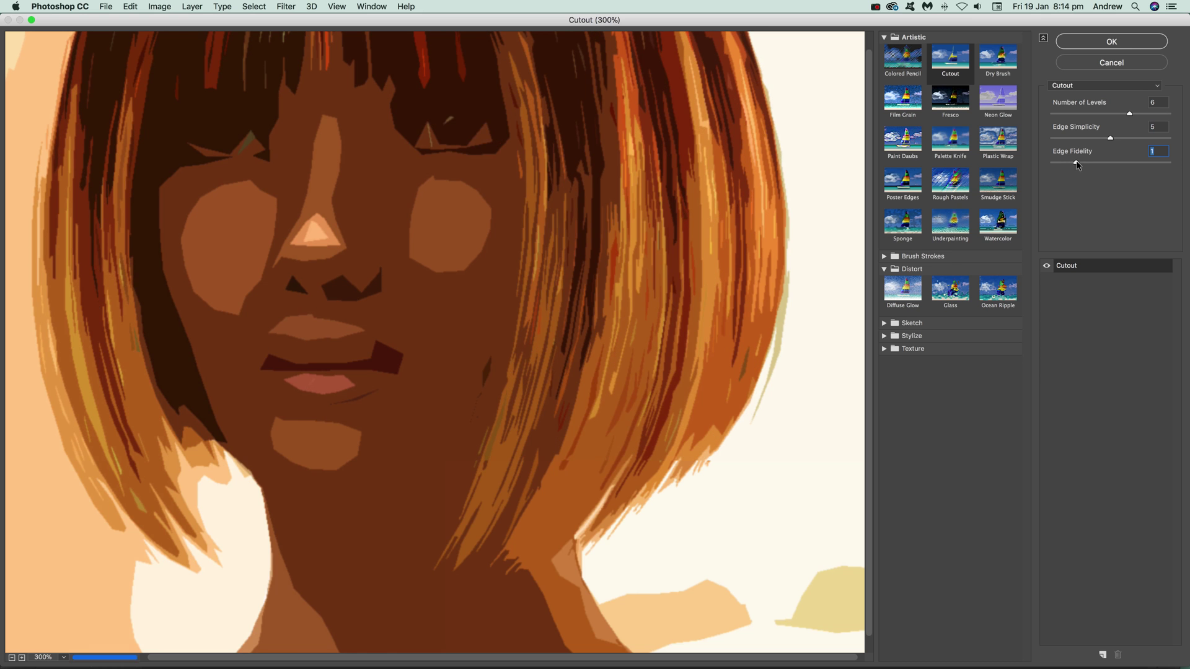
Apply the Cutout filter, then reopen the Filter Gallery with a 300% preview.
left_click(1111, 42)
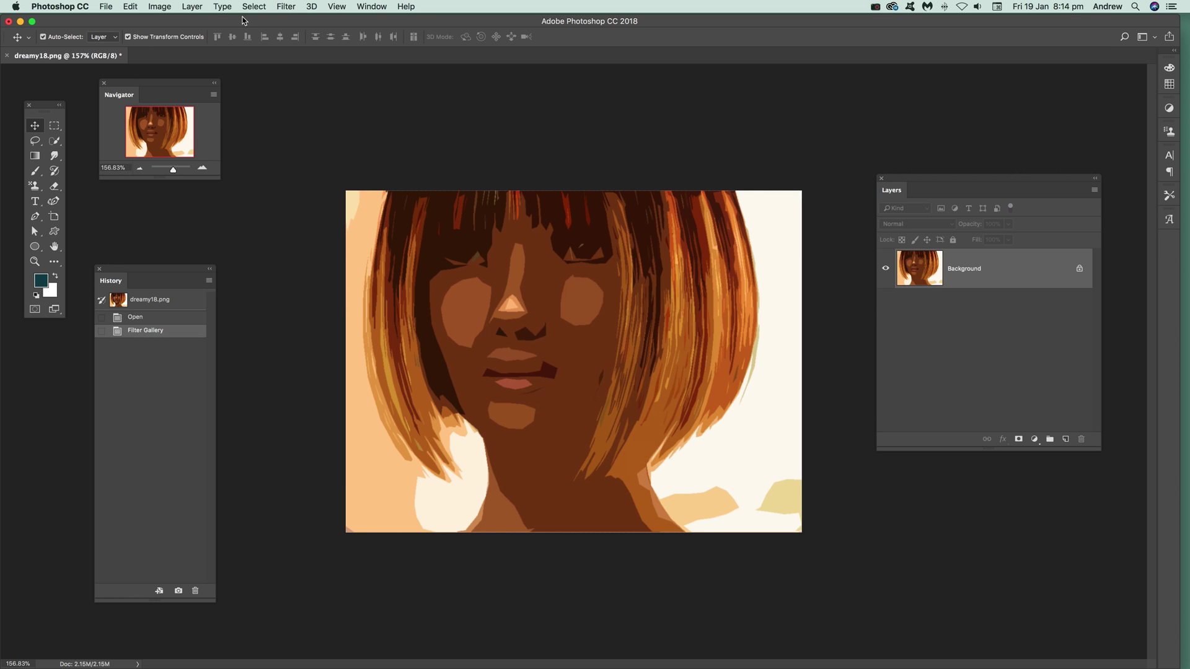
left_click(287, 8)
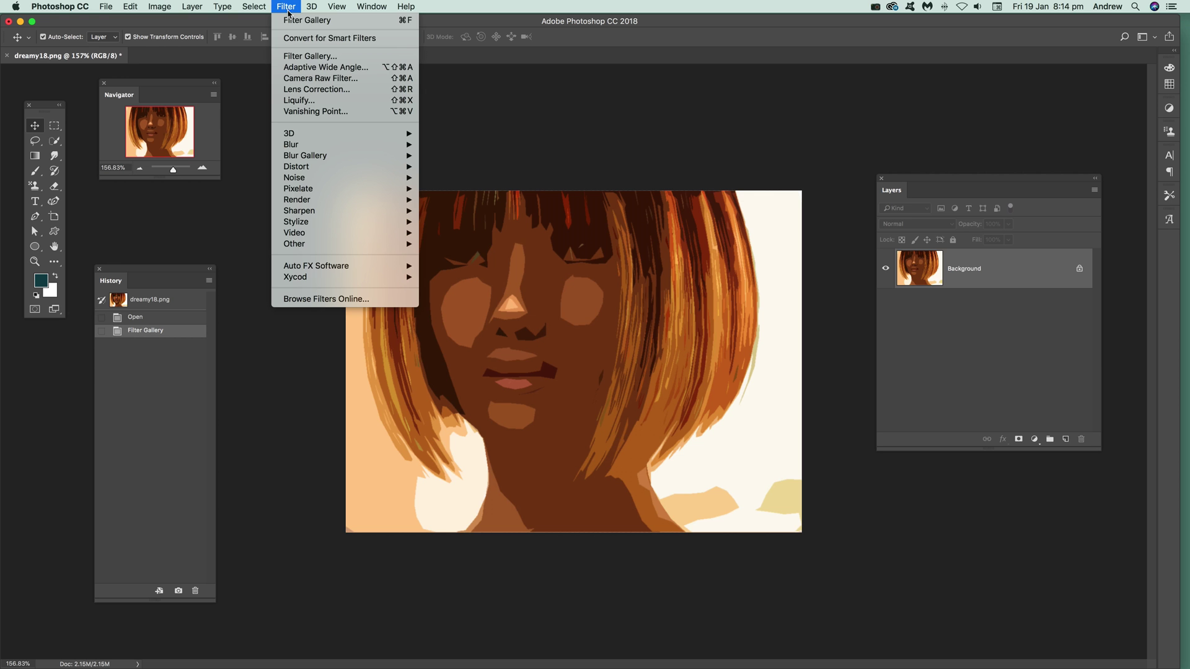
left_click(307, 56)
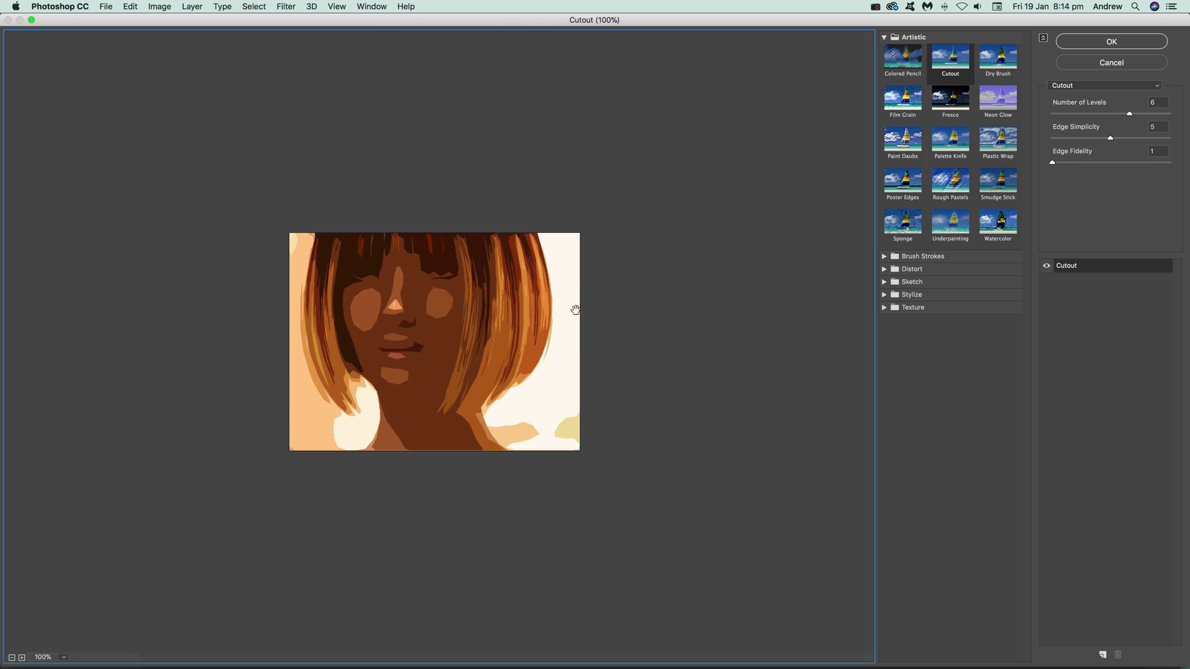
left_click(65, 660)
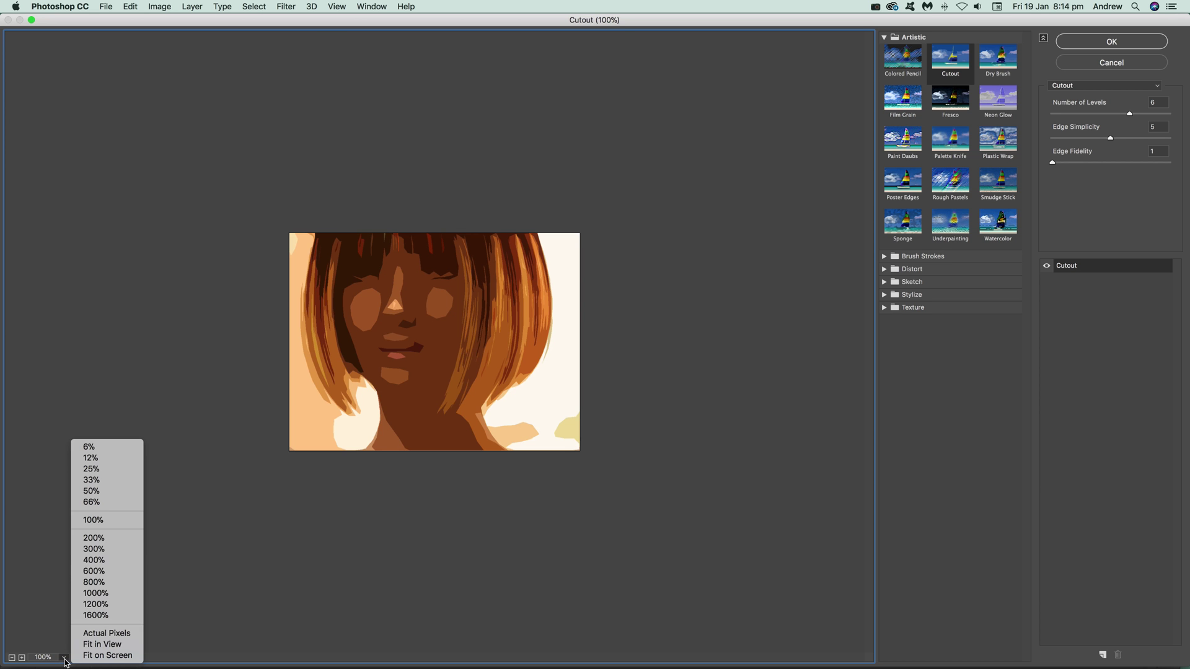
left_click(98, 550)
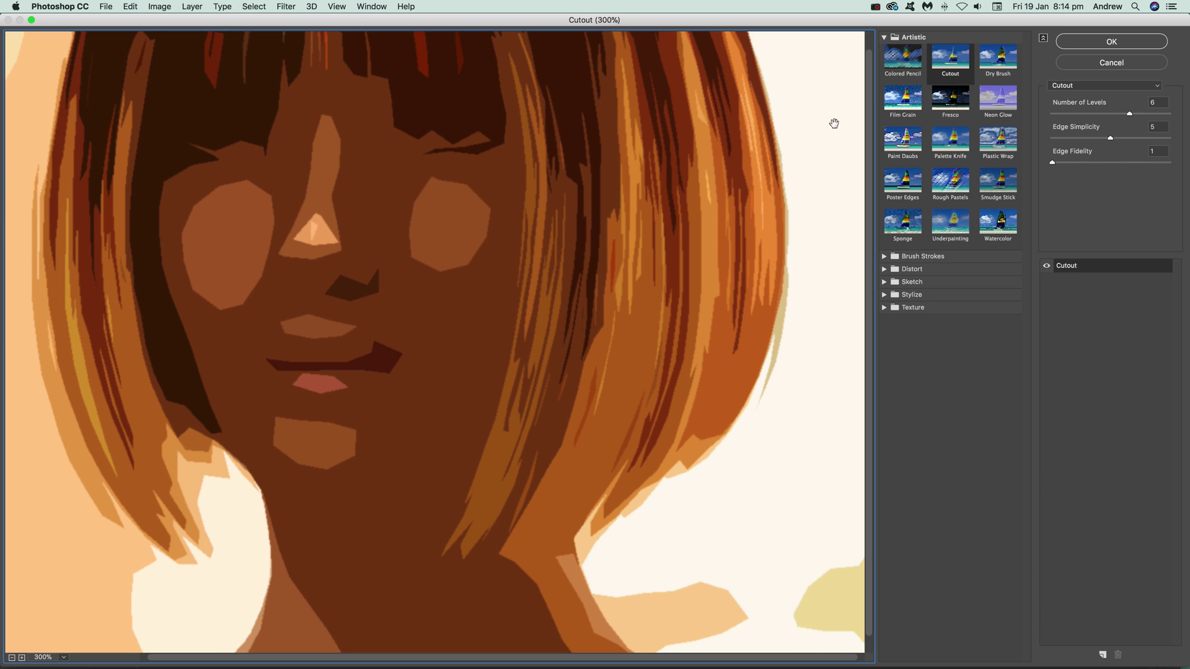
Experiment with Cutout levels 3, edge simplicity 9 and edge fidelity 1–2.
left_click_drag(1128, 114, 1074, 116)
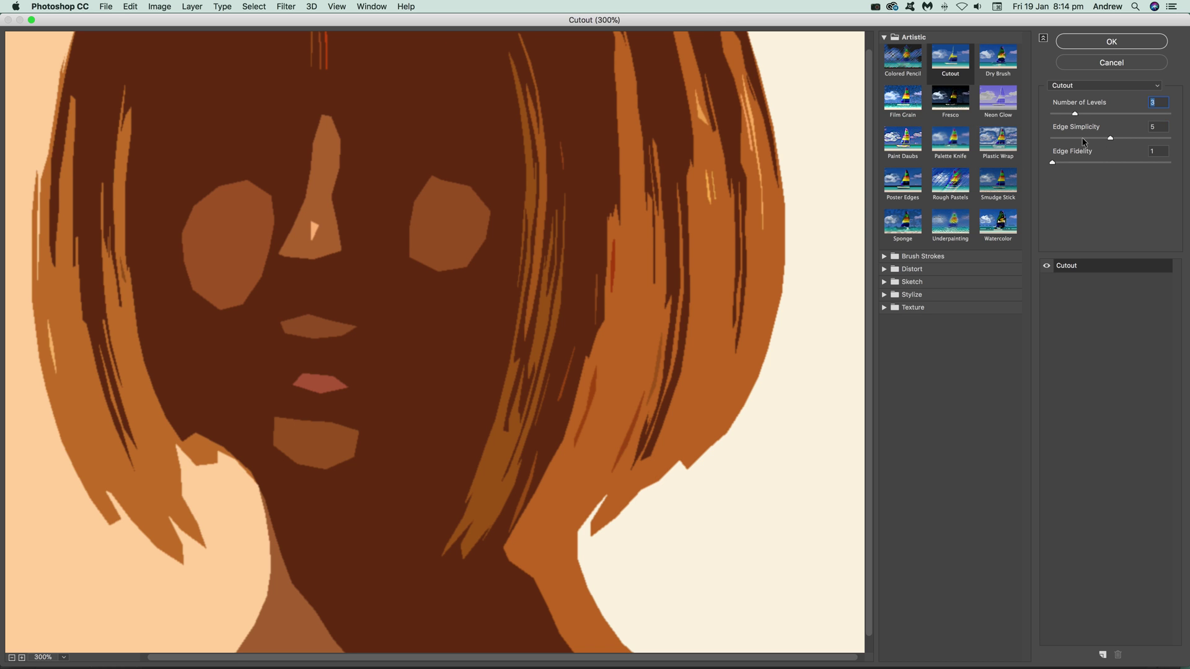
left_click_drag(1110, 138, 1160, 139)
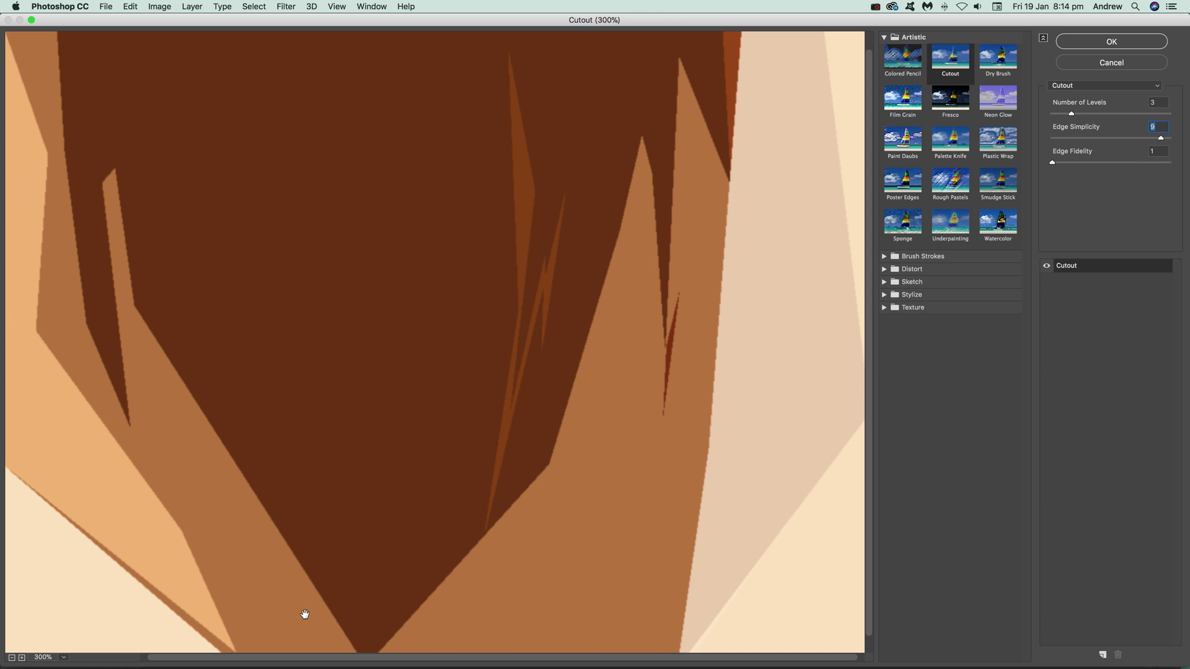
mouse_move(1093, 165)
left_mouse_down()
mouse_move(1135, 164)
mouse_move(1092, 166)
mouse_move(1117, 139)
left_mouse_up()
left_click(1084, 138)
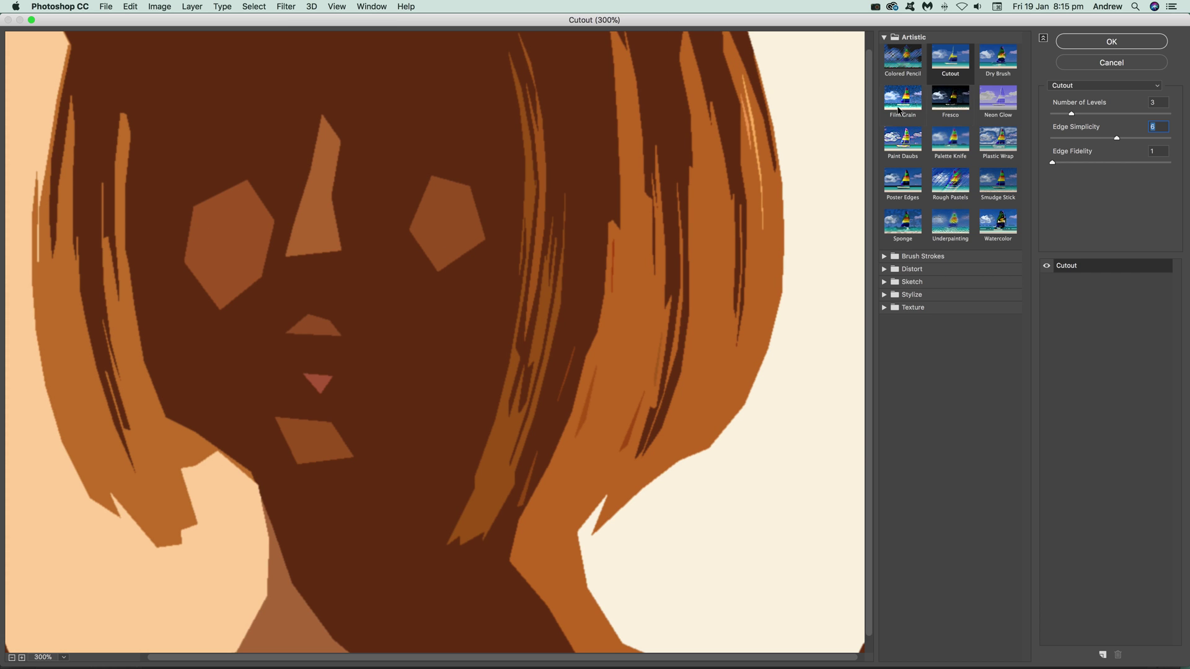
Discard the gallery changes, revert to the original photo, and apply an ~18 px Gaussian Blur.
left_click(1123, 62)
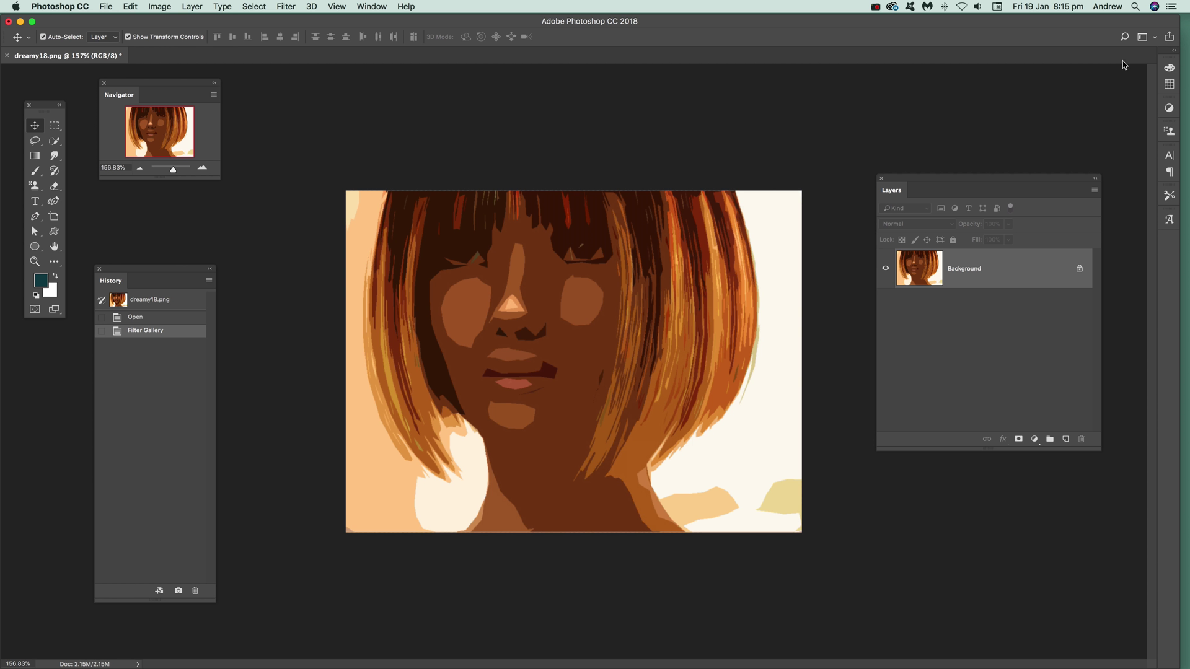
left_click(136, 317)
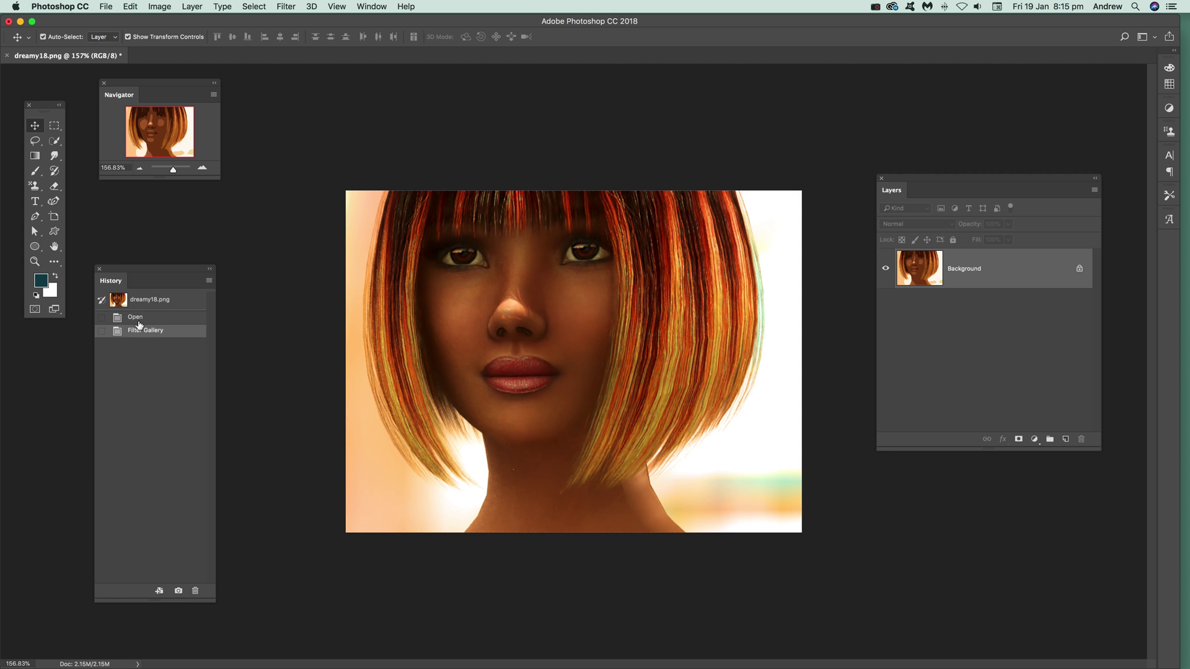
left_click(283, 7)
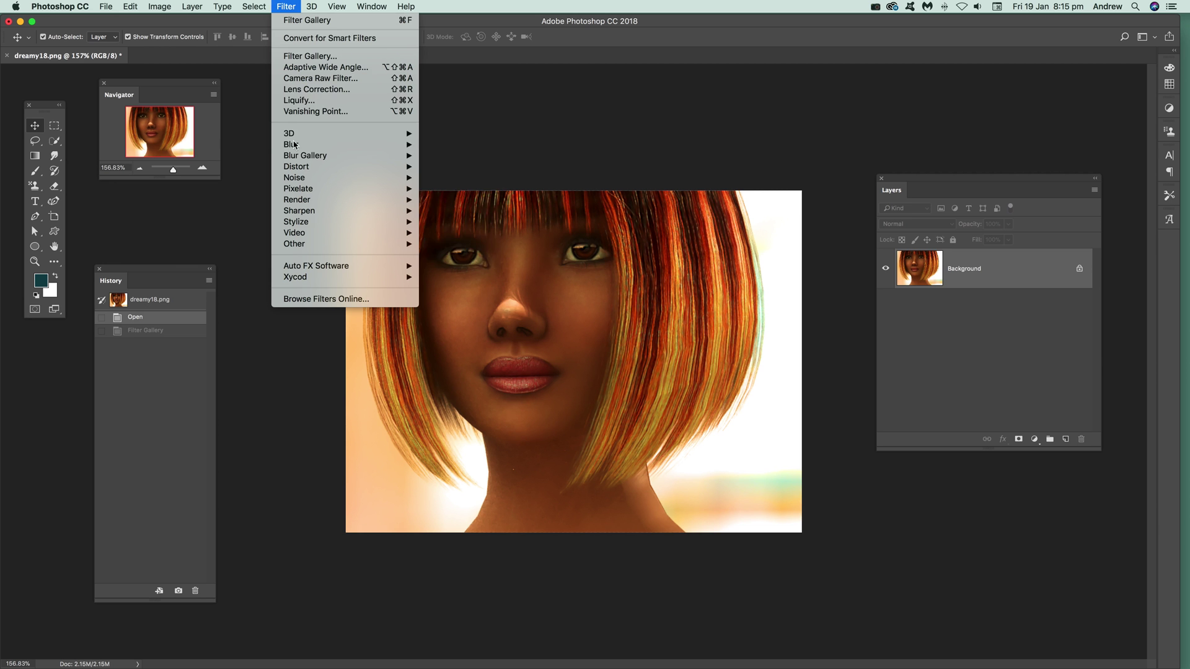
mouse_move(307, 144)
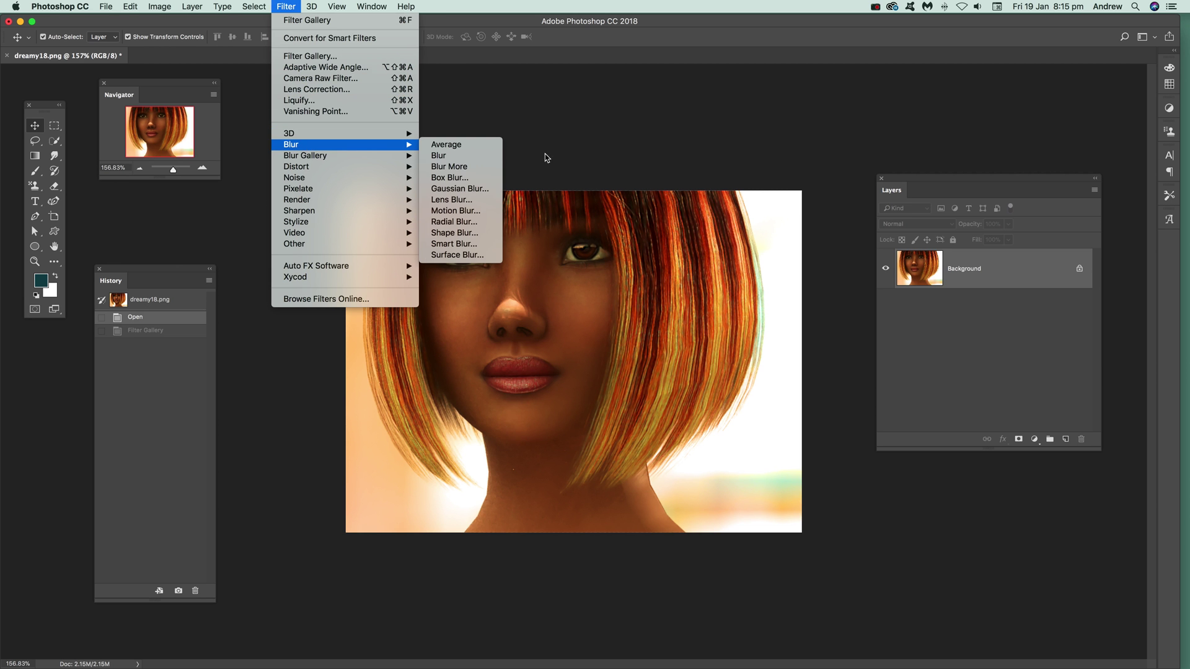
left_click(452, 191)
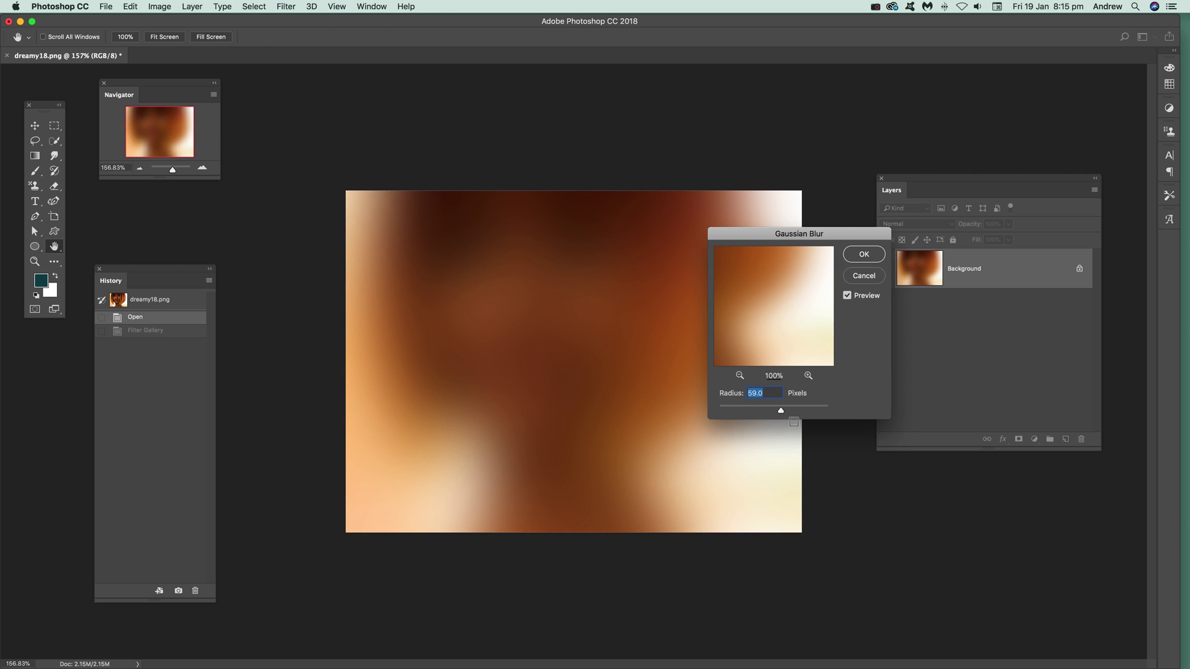
left_click_drag(766, 413, 767, 412)
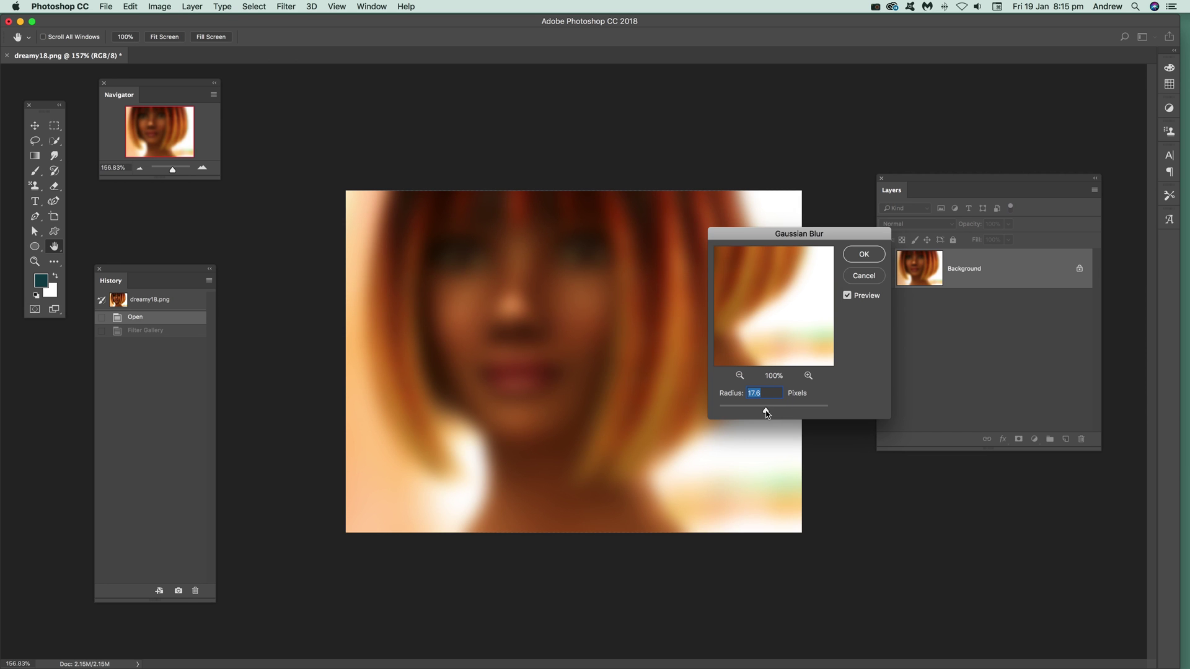
left_click(865, 255)
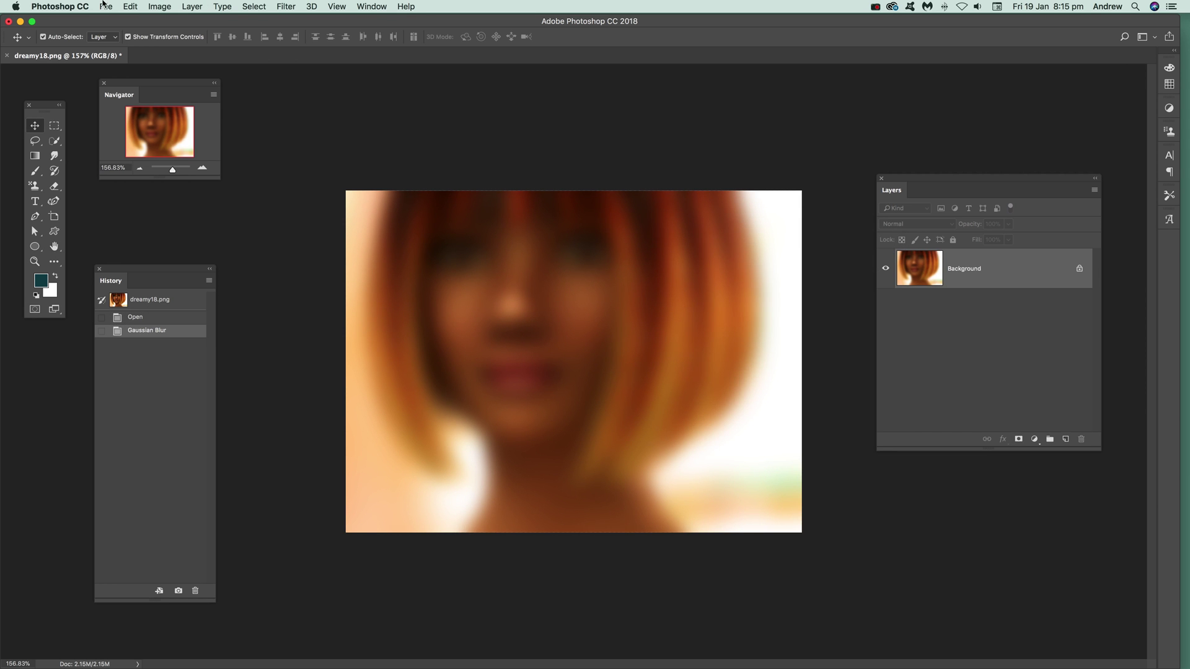
Apply a Cutout of about 4 levels with simplified edges, previewed at 200%.
left_click(287, 7)
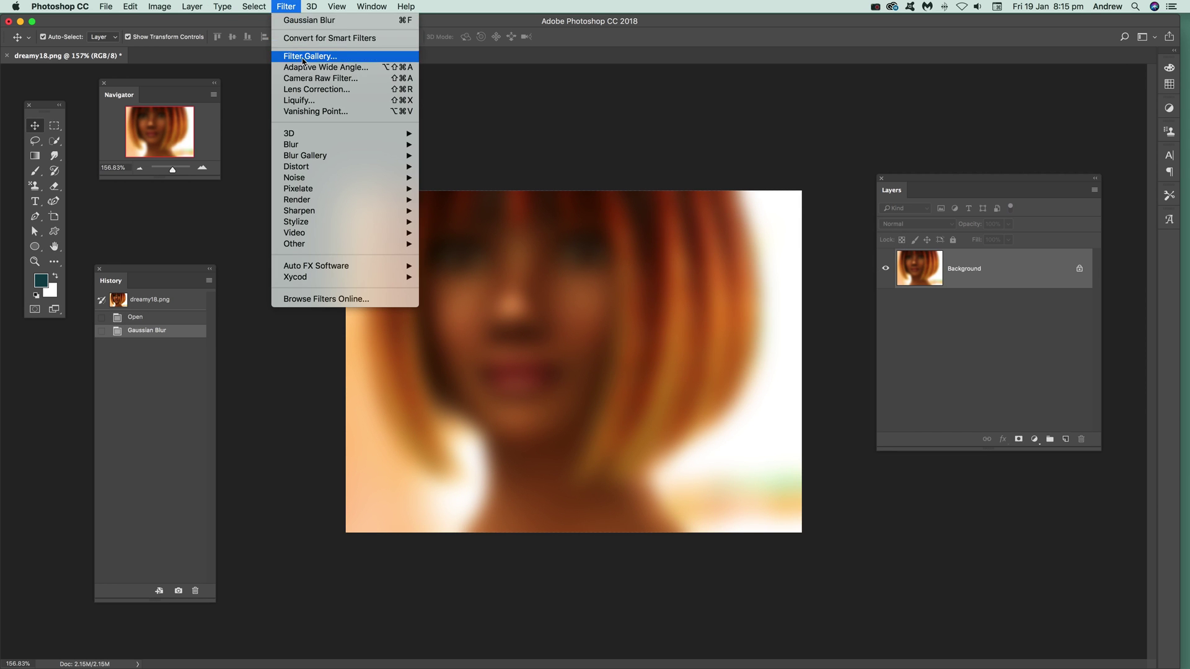
left_click(470, 123)
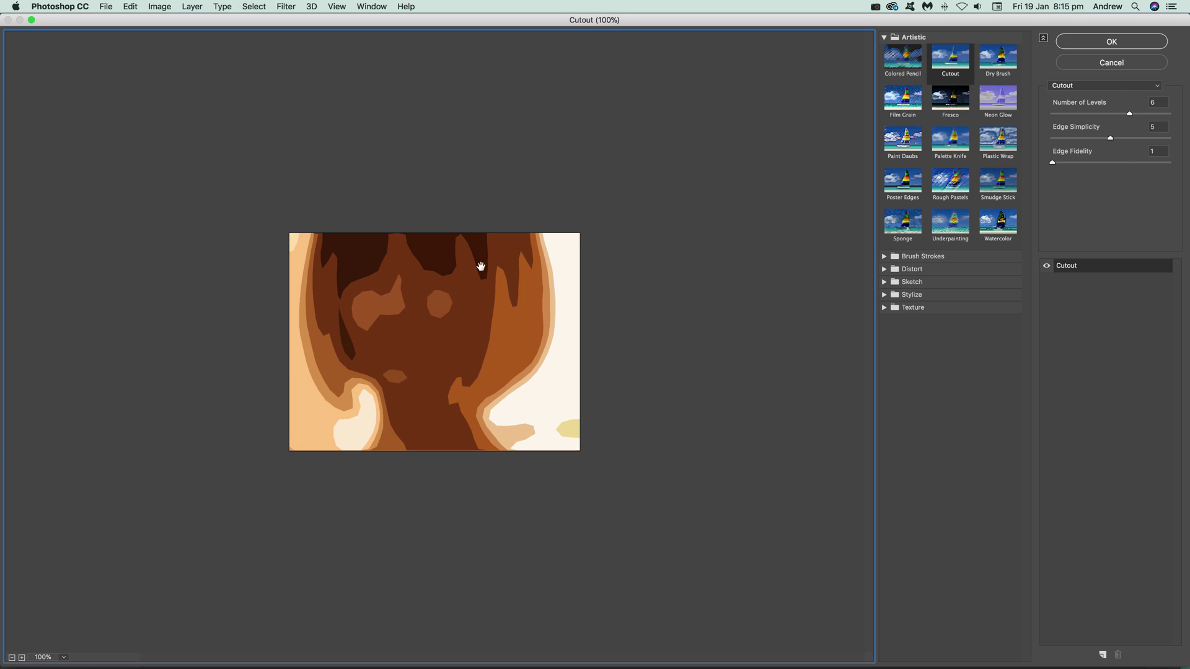
left_click_drag(1129, 114, 1135, 113)
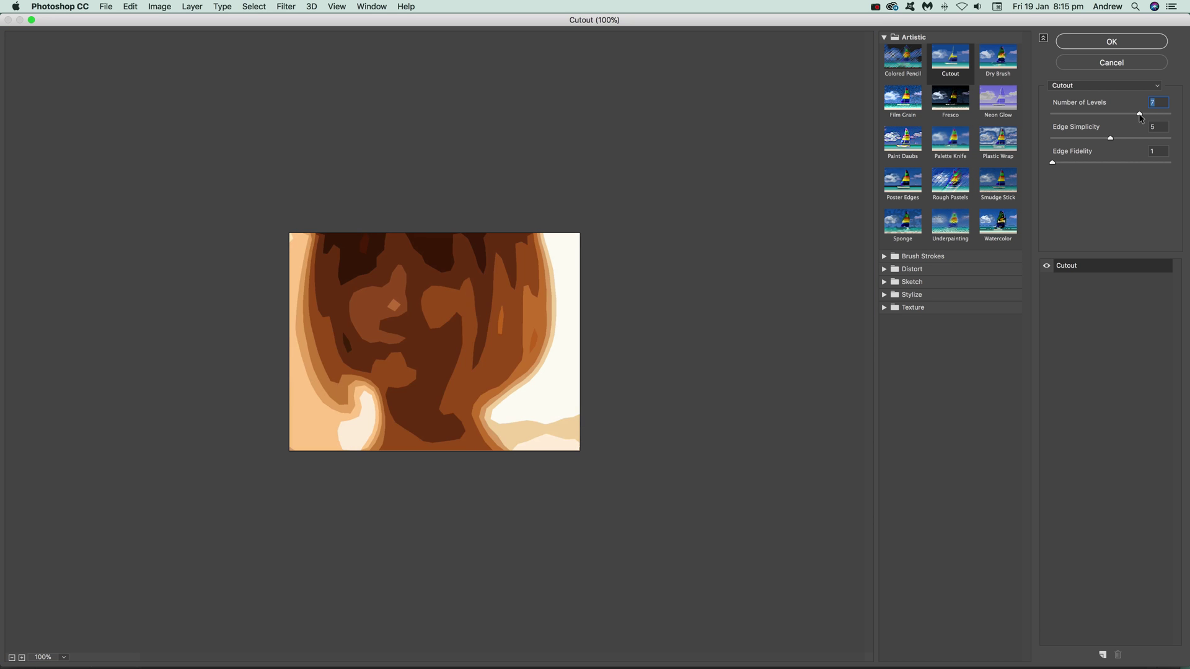
left_click(64, 657)
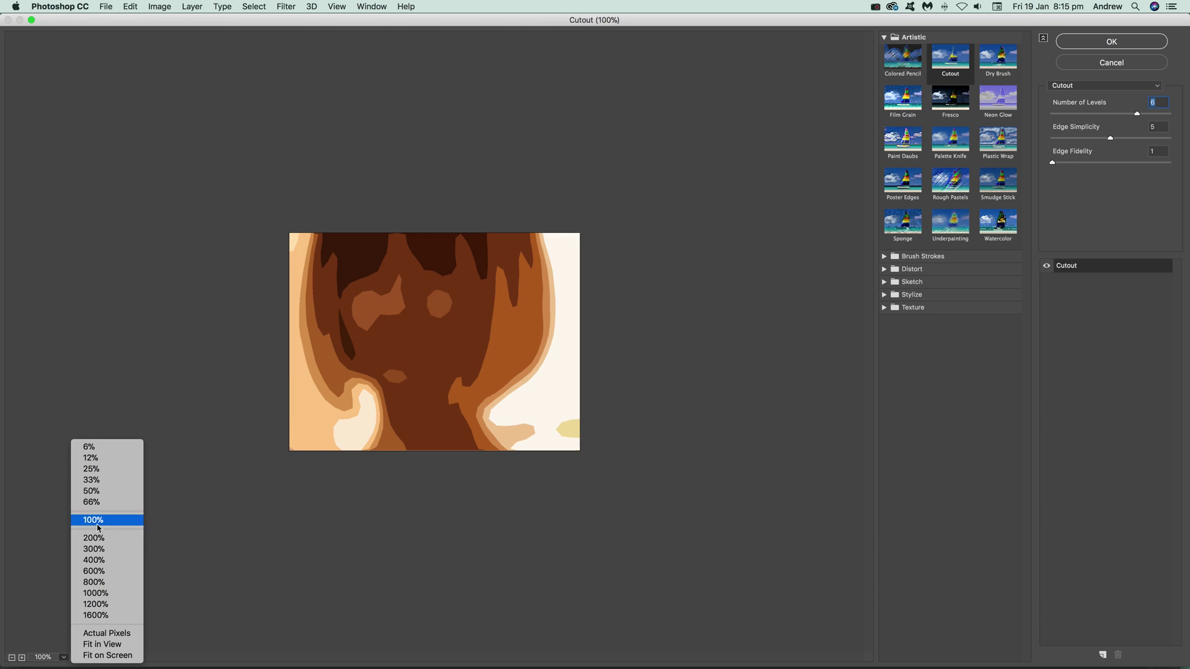
left_click(93, 540)
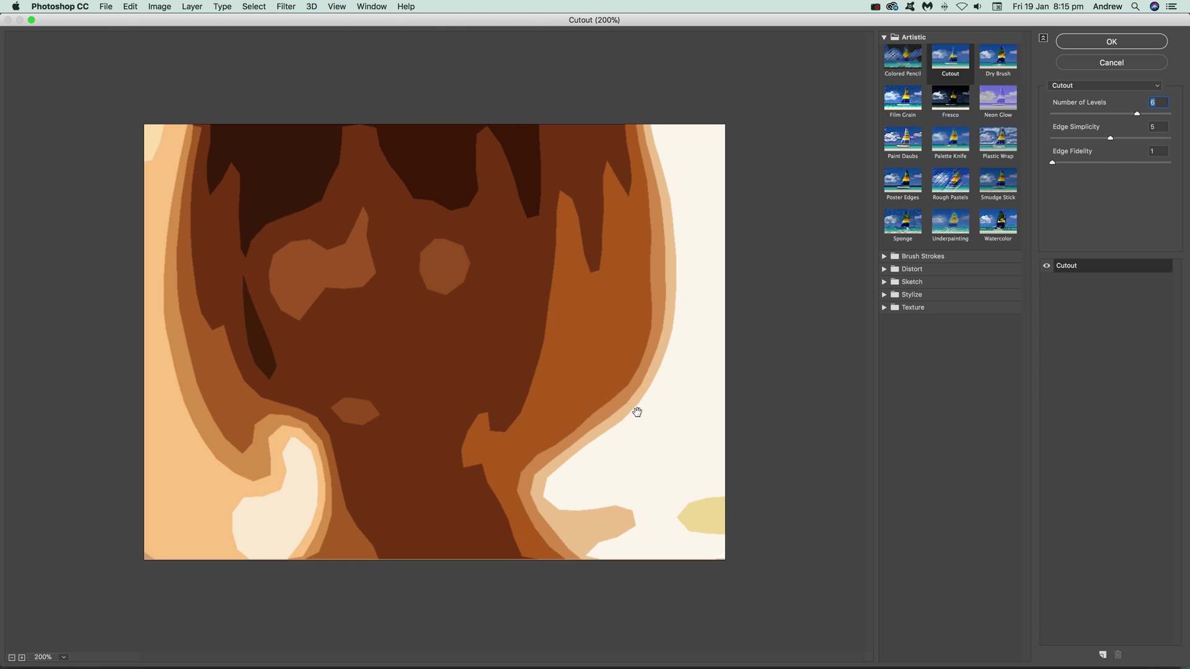
left_click(1135, 163)
left_click_drag(1135, 163, 1052, 163)
mouse_move(1110, 138)
left_mouse_down()
mouse_move(1155, 139)
mouse_move(1064, 139)
mouse_move(1142, 119)
mouse_move(1075, 115)
mouse_move(1086, 118)
left_mouse_up()
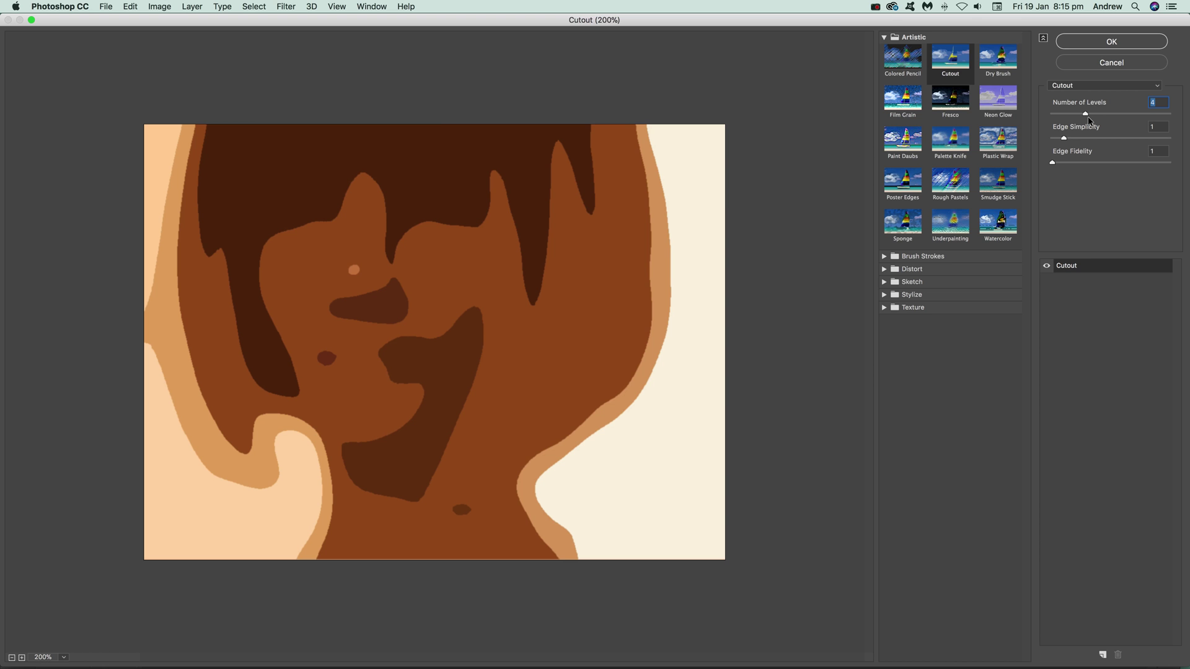
left_click(1105, 44)
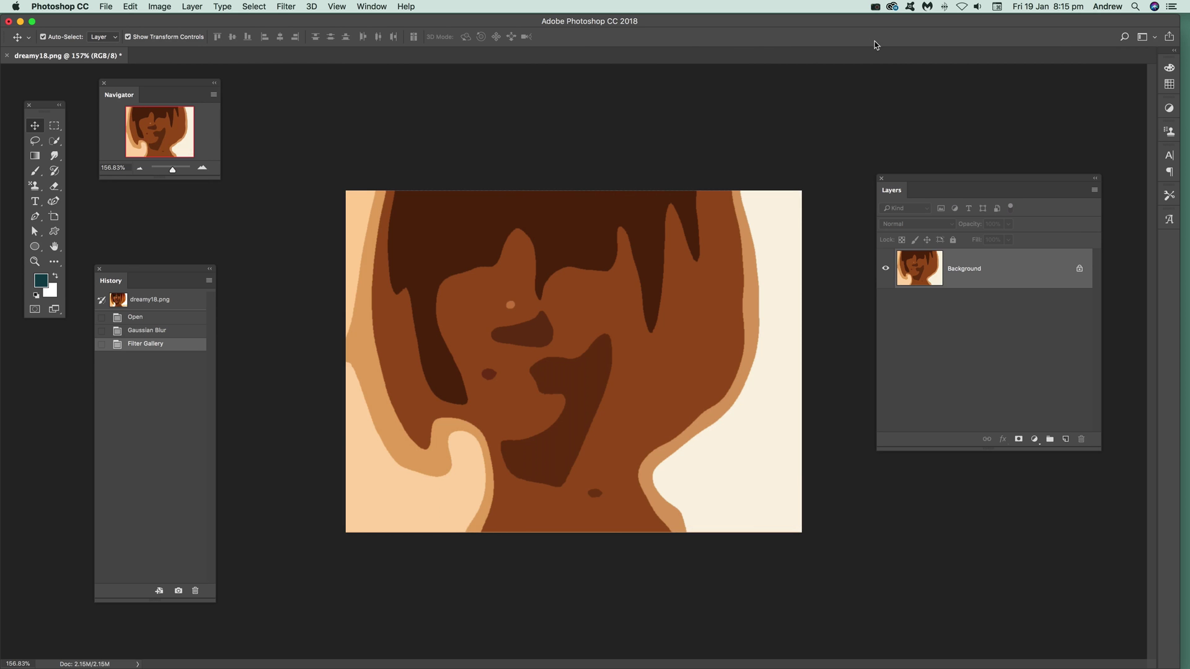
Raise Vibrance and Saturation to make the cutout shapes vivid red and orange.
left_click(159, 7)
mouse_move(179, 38)
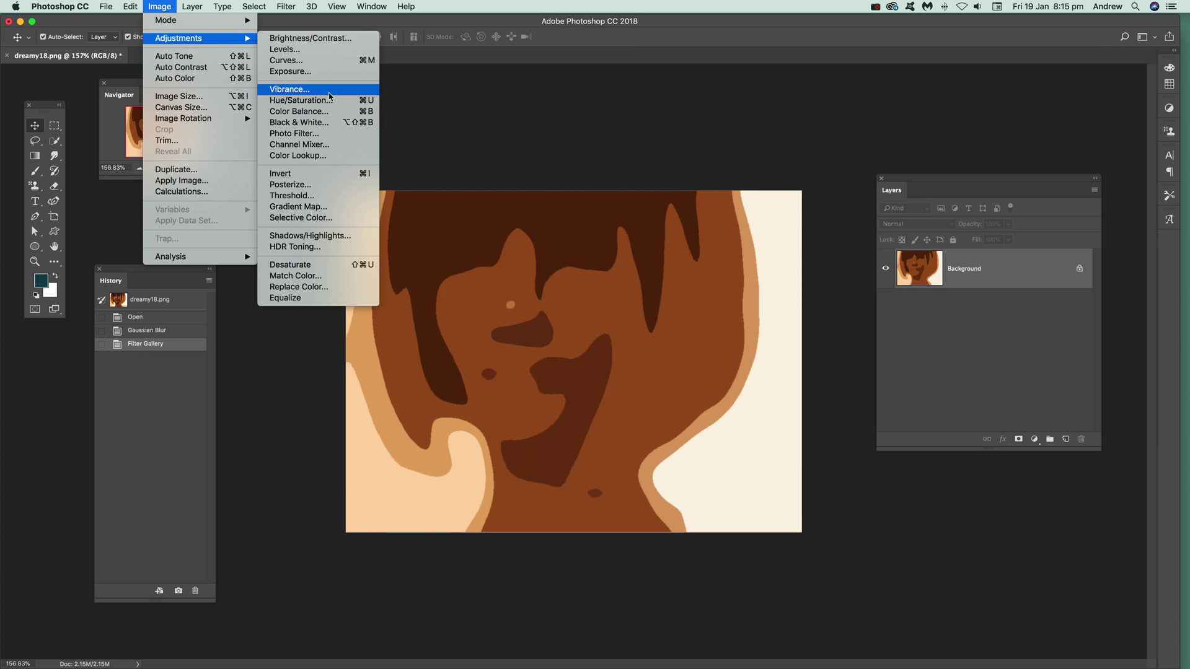
left_click(664, 349)
left_click_drag(585, 321, 610, 355)
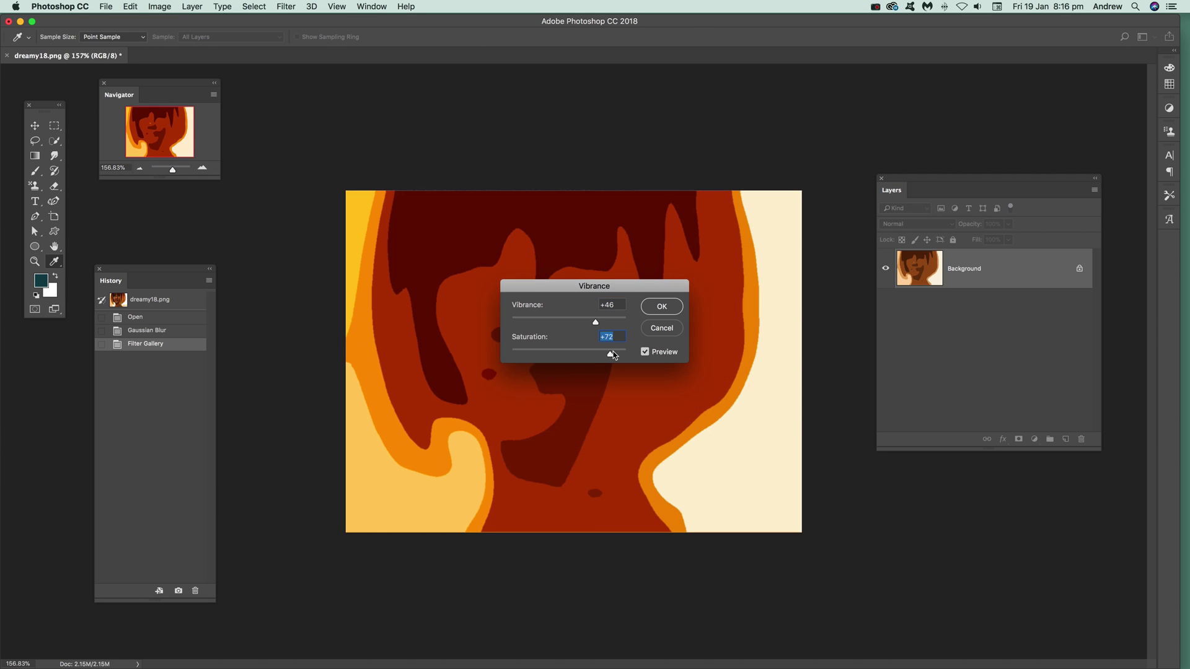
left_click(660, 306)
key("v")
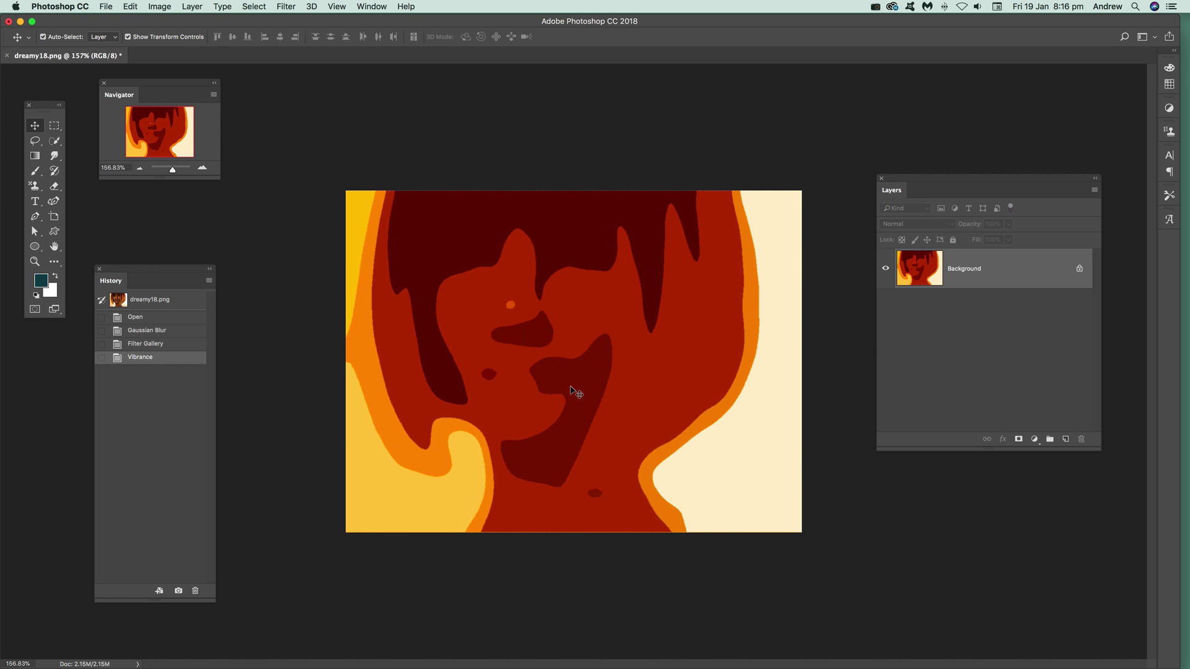
Revert to the original photo and convert the layer to a smart object.
left_click(148, 317)
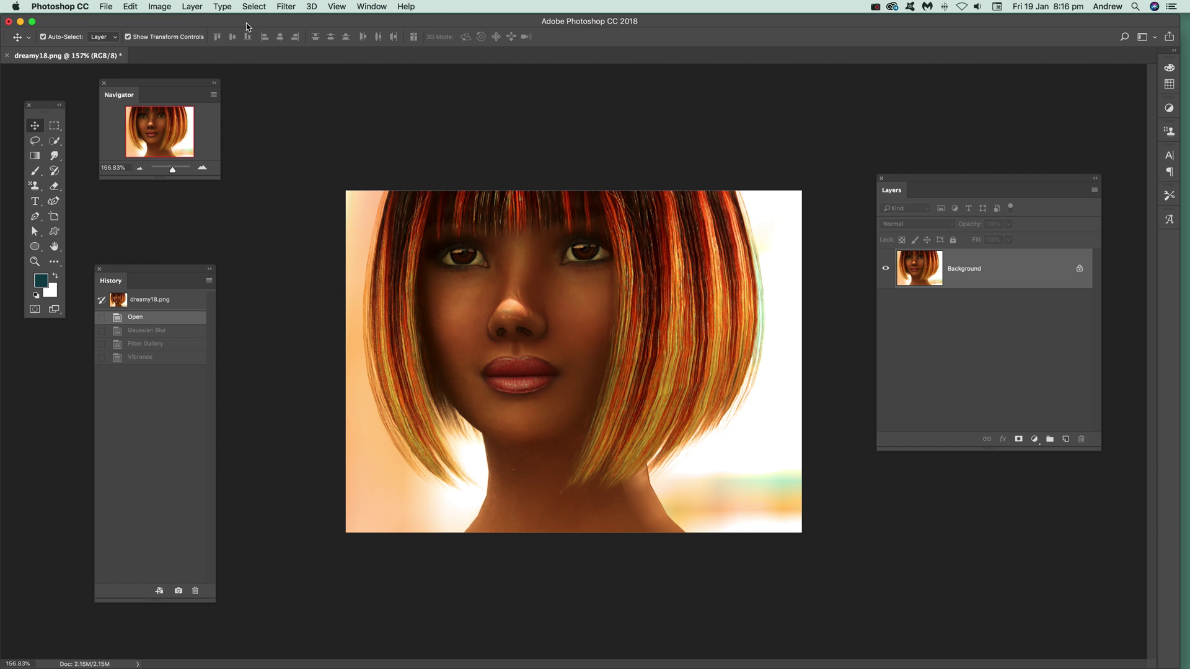
left_click(189, 9)
mouse_move(217, 232)
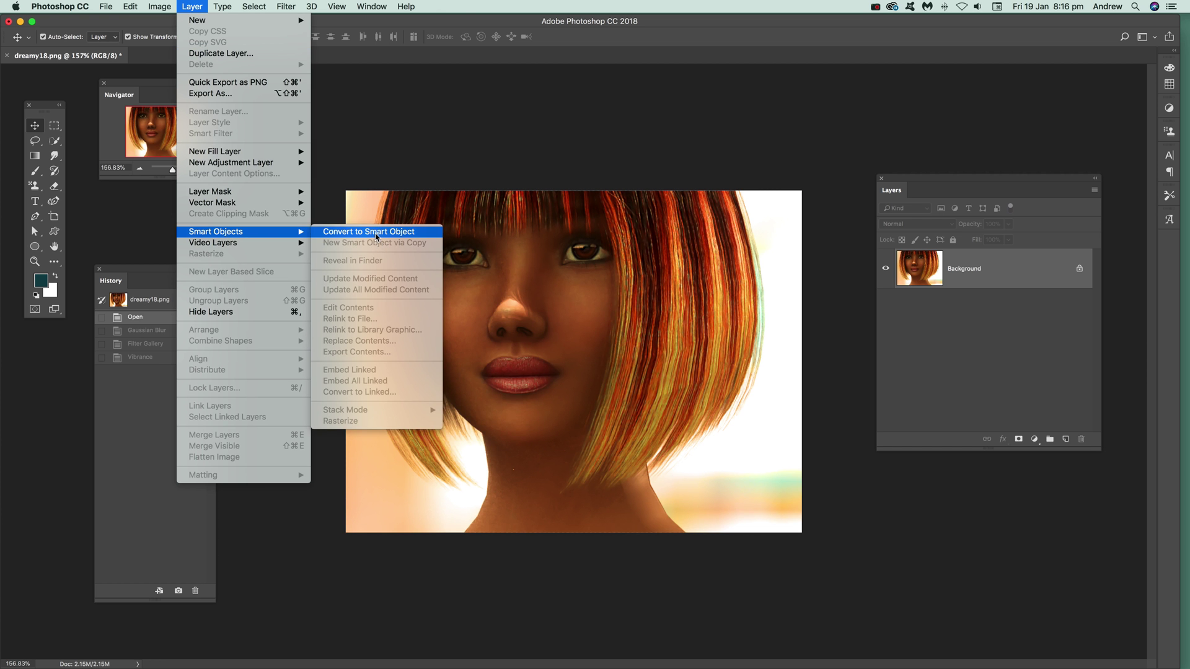
left_click(377, 236)
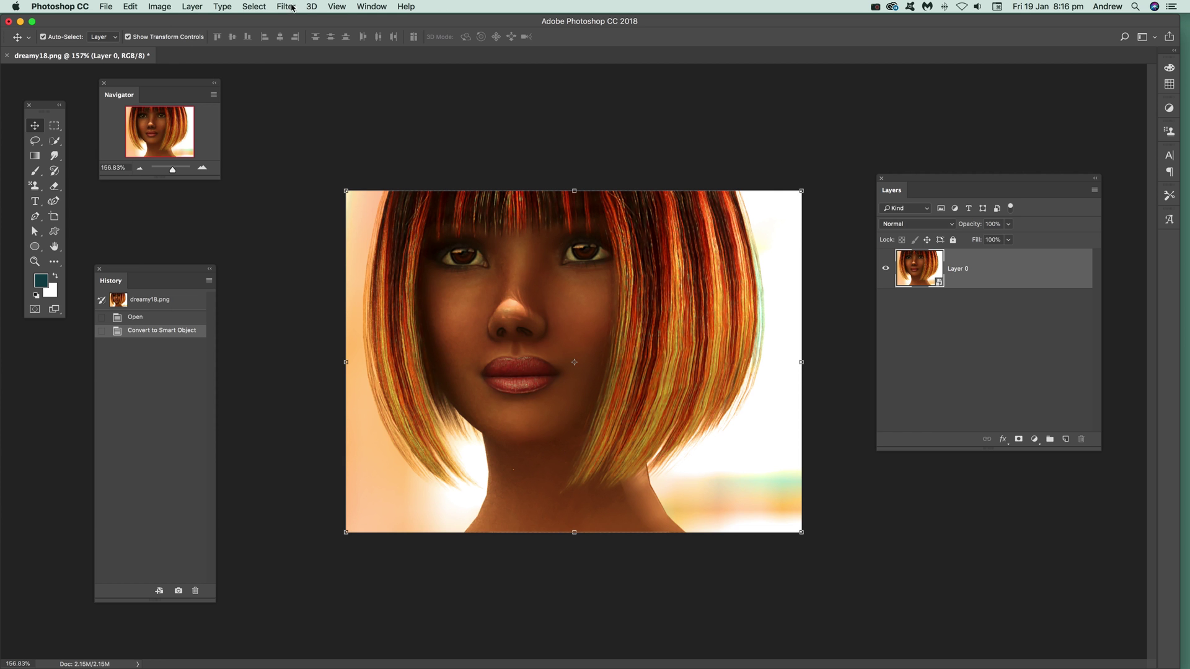
Add a Cutout smart filter (6 levels, simplicity 6, fidelity 2) and toggle its visibility.
left_click(285, 7)
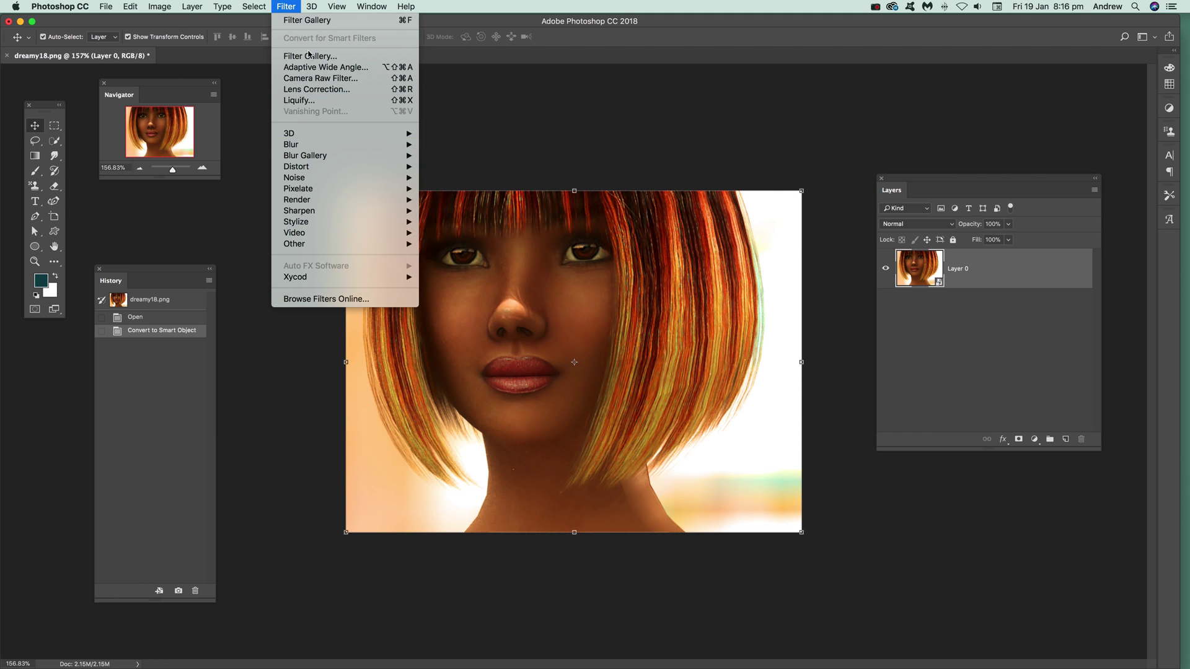
left_click(312, 57)
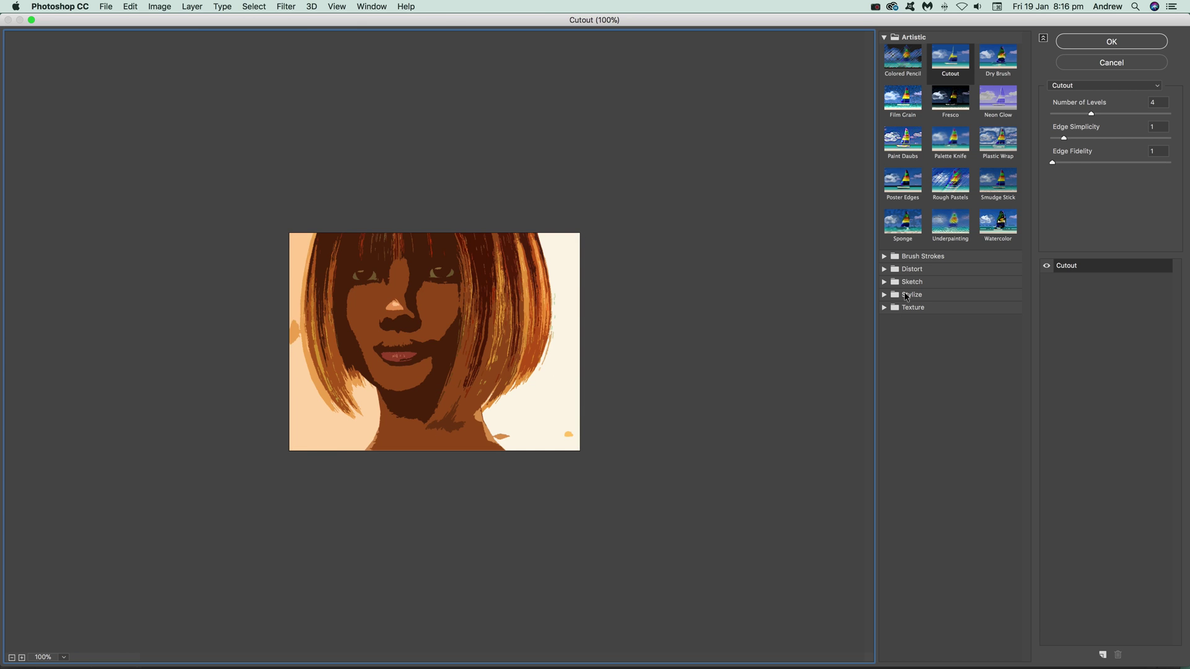
left_click(1127, 115)
left_click(1124, 137)
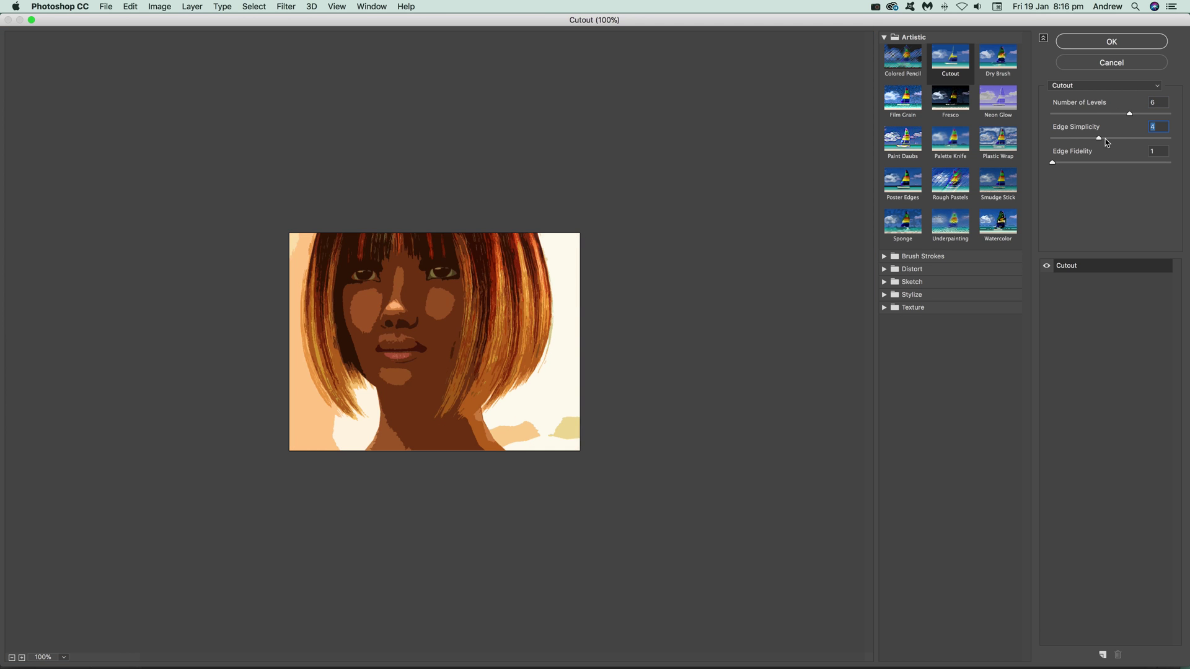
left_click(1093, 163)
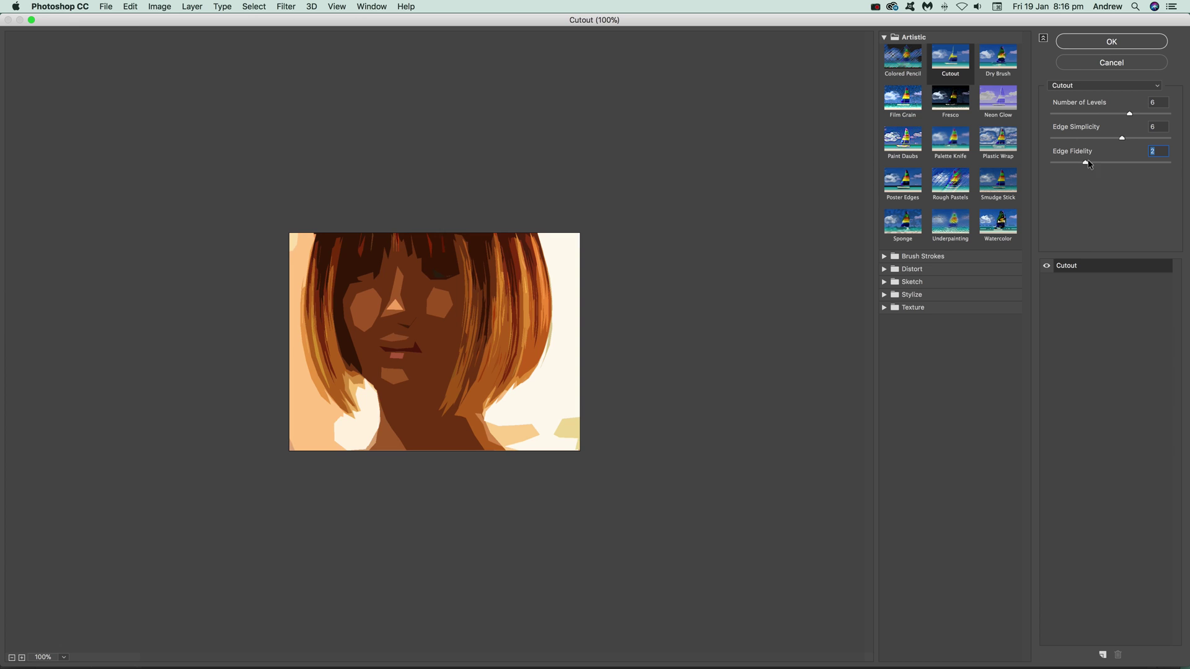
left_click(1113, 45)
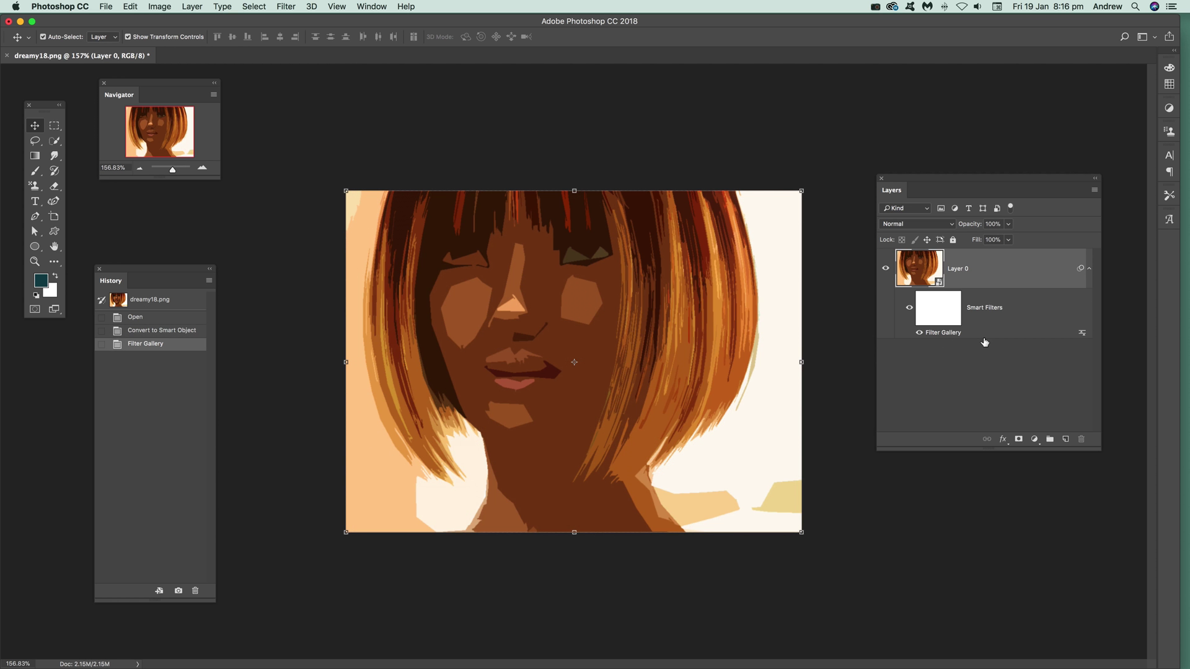
left_click(919, 333)
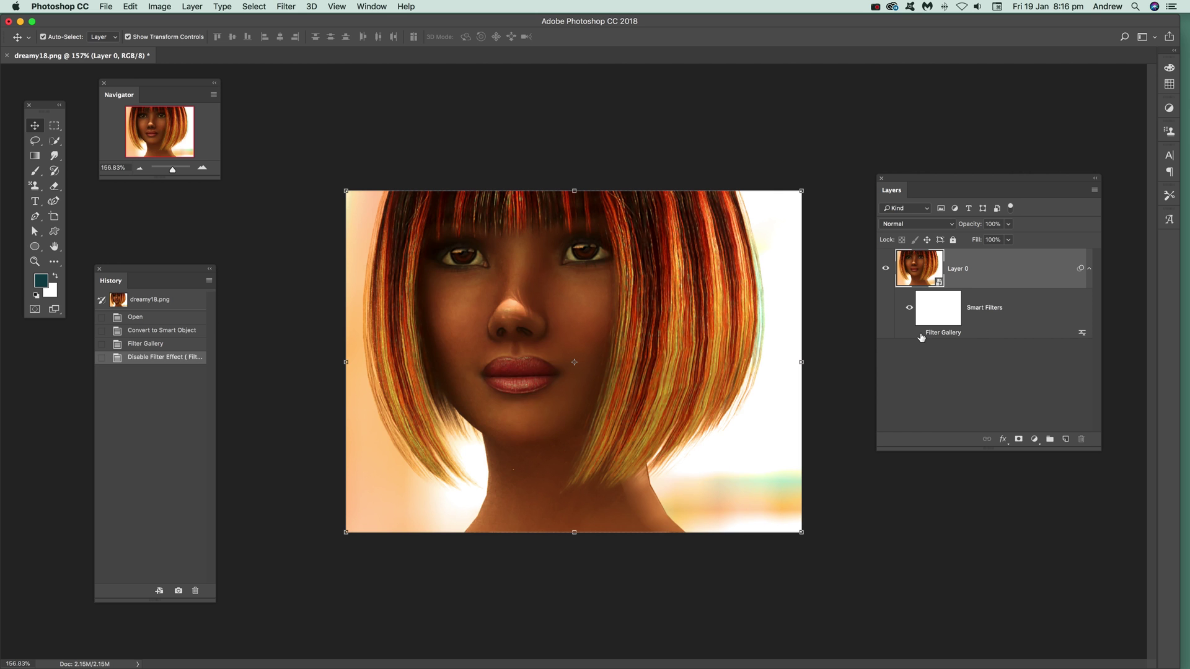
left_click(919, 334)
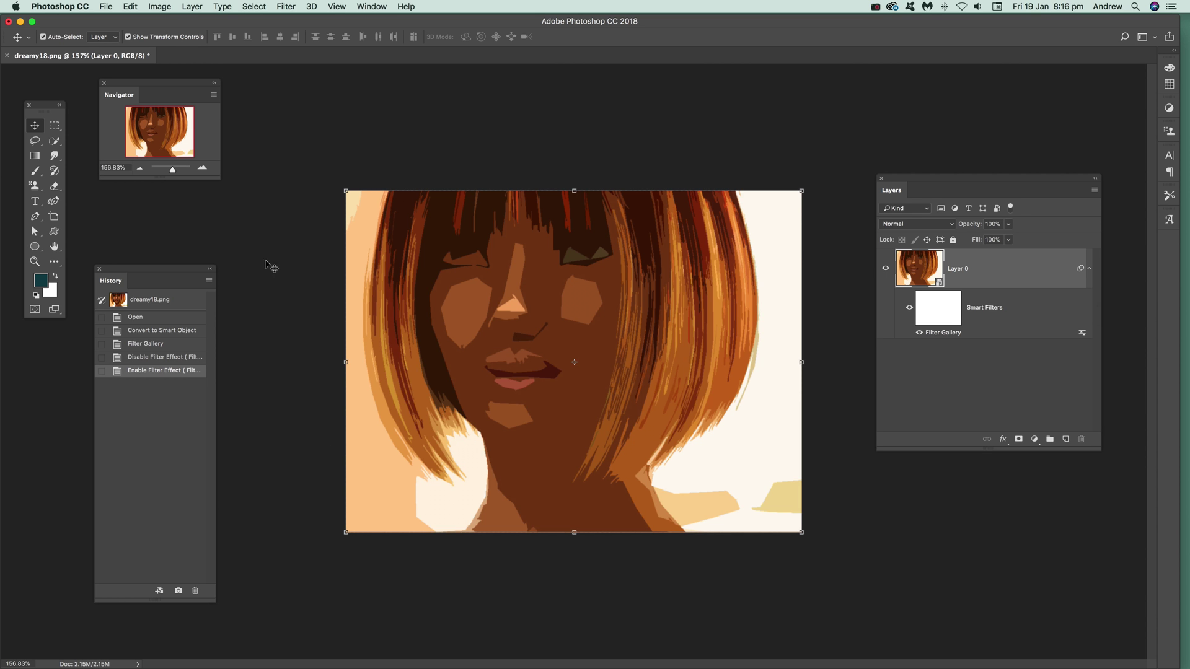
Revert to the original photo and select only the Red channel in Channels.
left_click(138, 320)
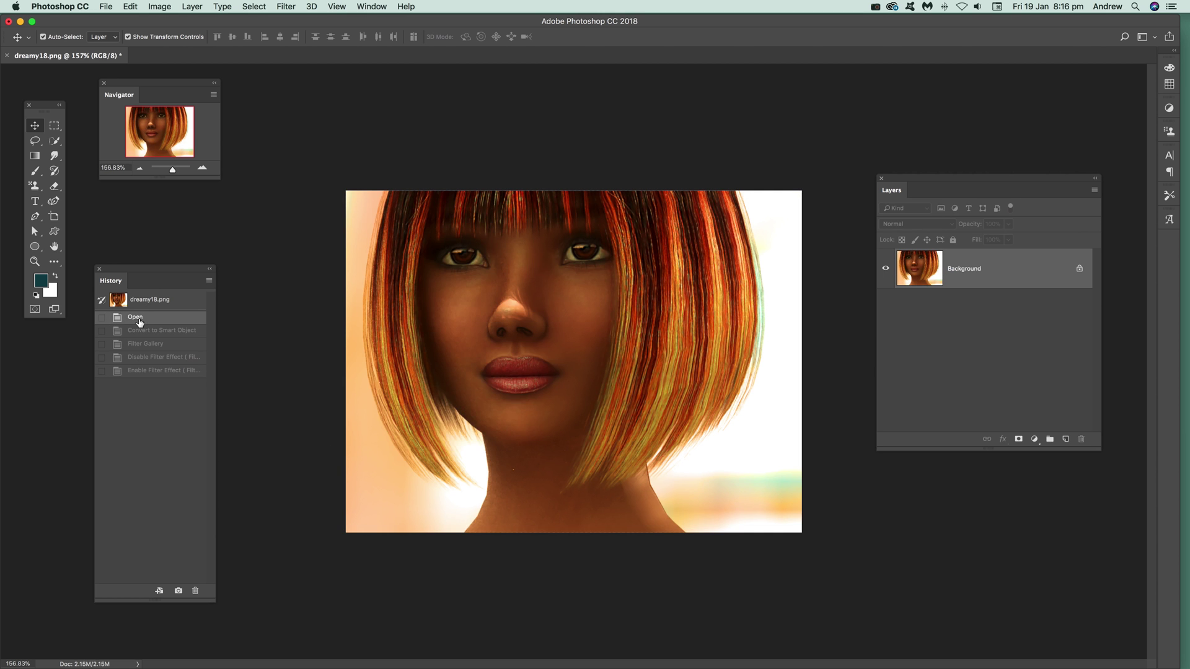
left_click(363, 7)
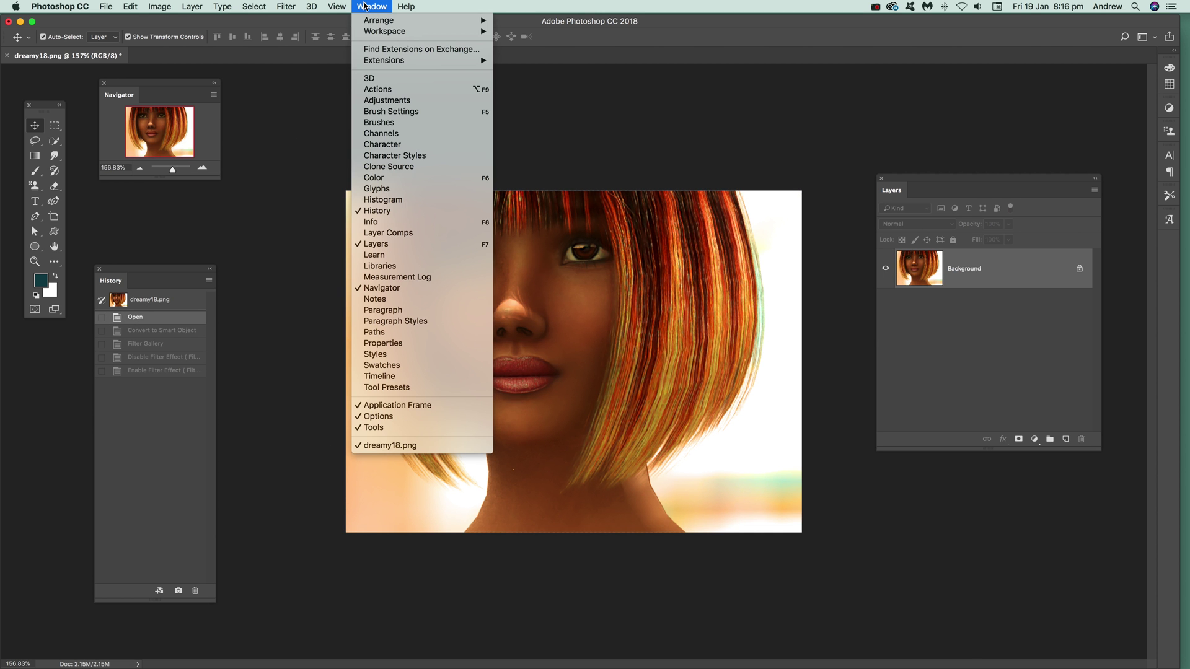
left_click(382, 133)
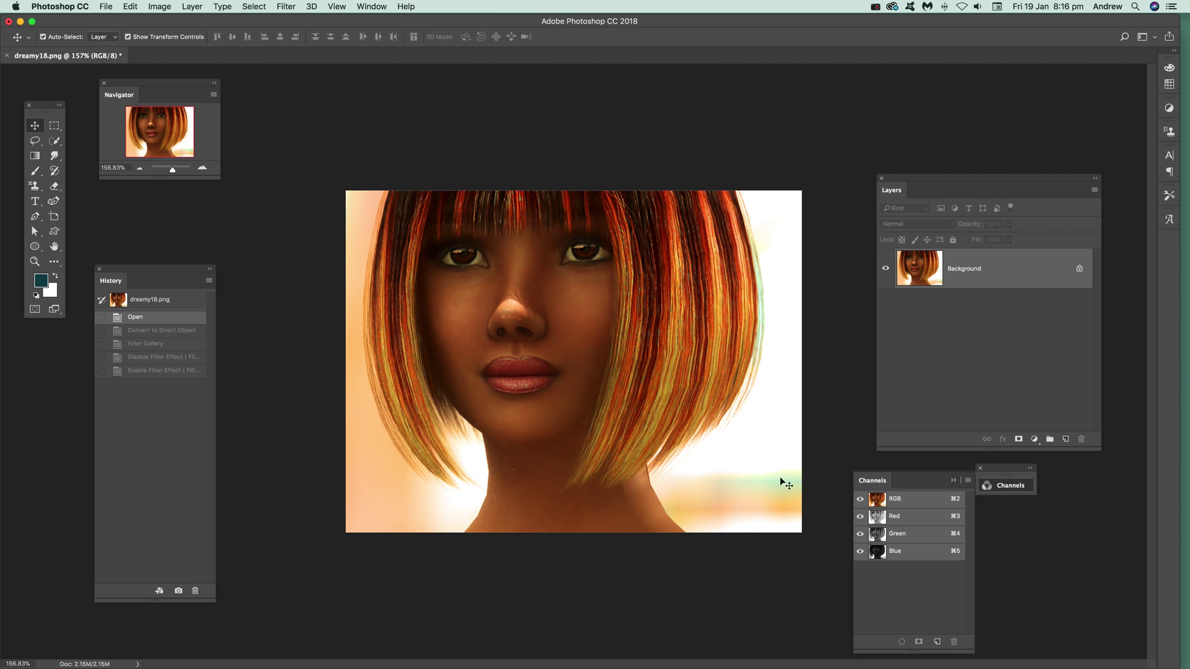
left_click(898, 518)
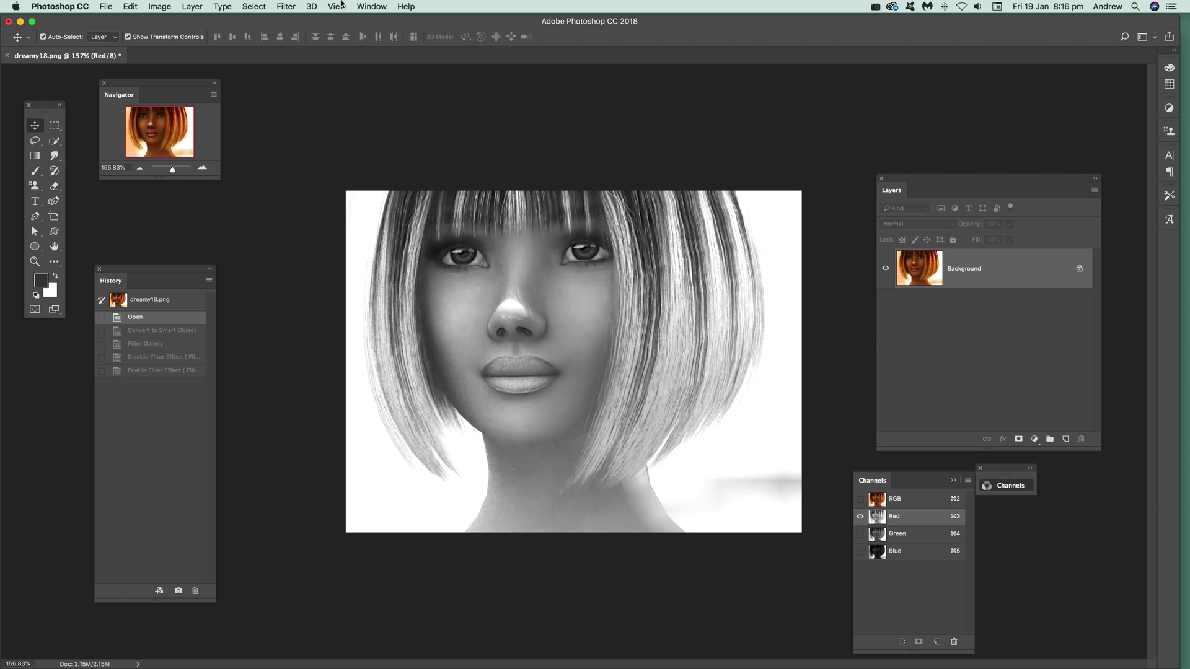
Apply a Cutout with slightly more levels and edge simplicity 9 to the Red channel.
left_click(285, 9)
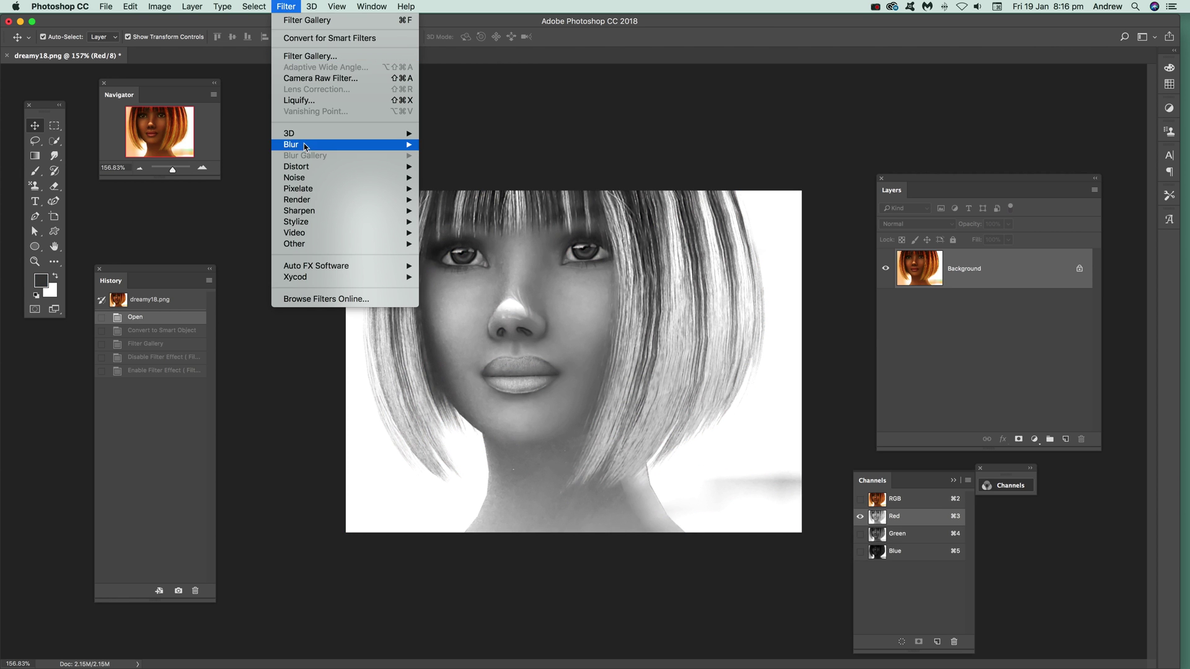
left_click(321, 60)
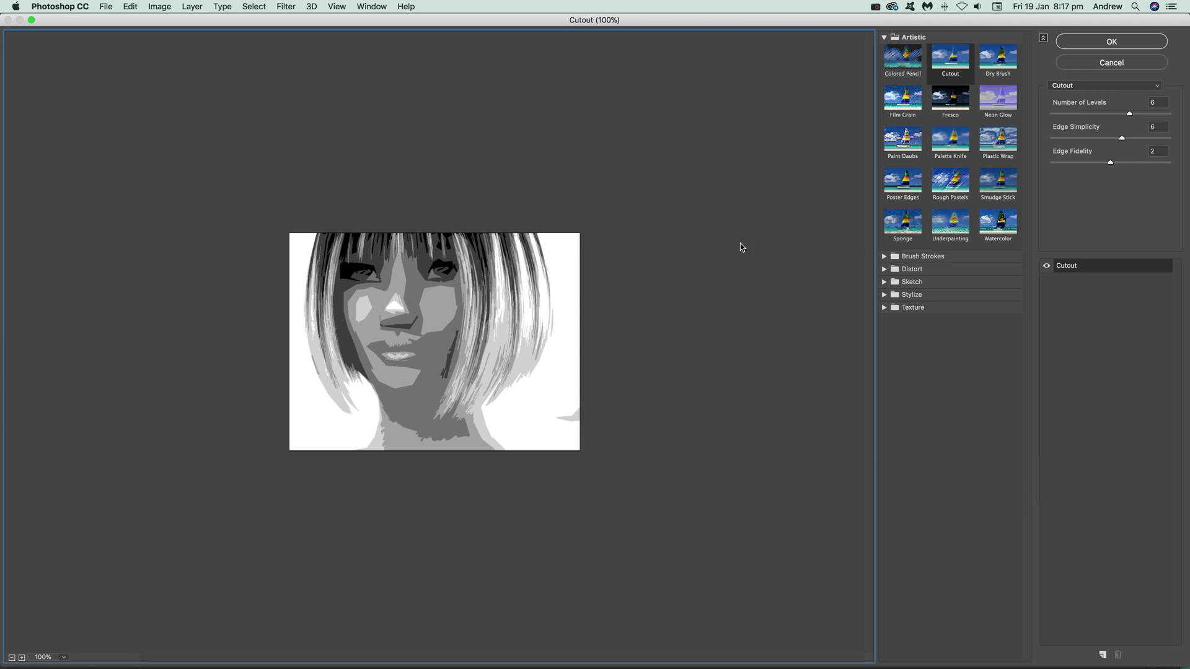
mouse_move(1130, 116)
left_mouse_down()
mouse_move(1077, 139)
mouse_move(1156, 139)
left_mouse_up()
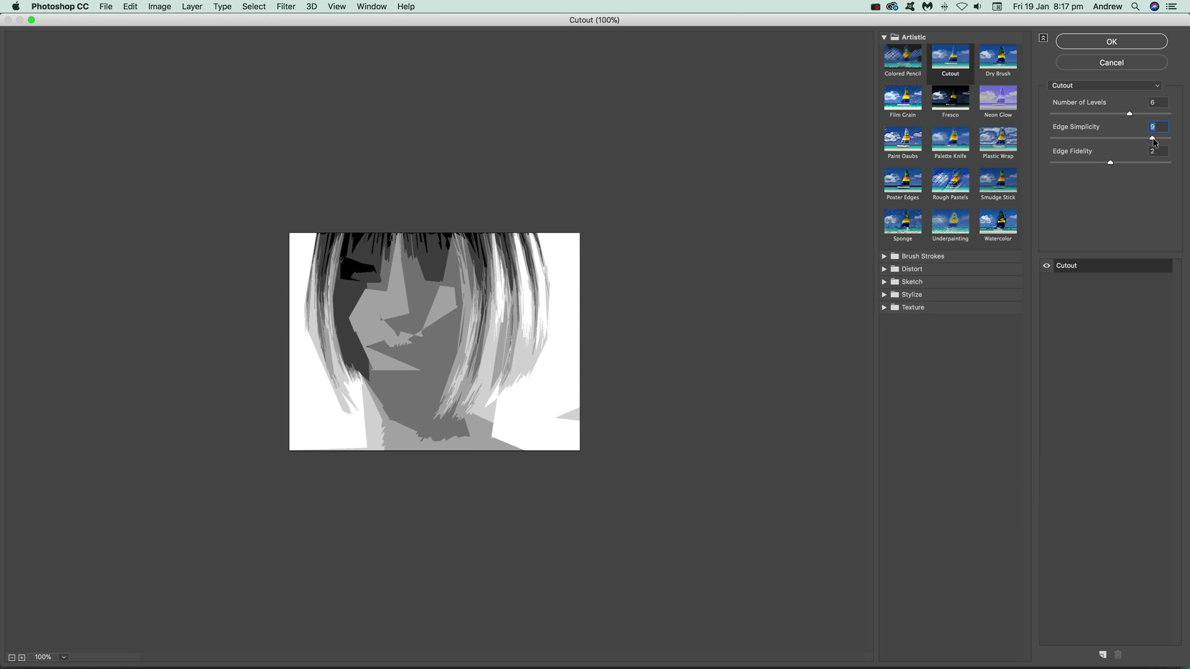
left_click(1129, 165)
left_click(1100, 42)
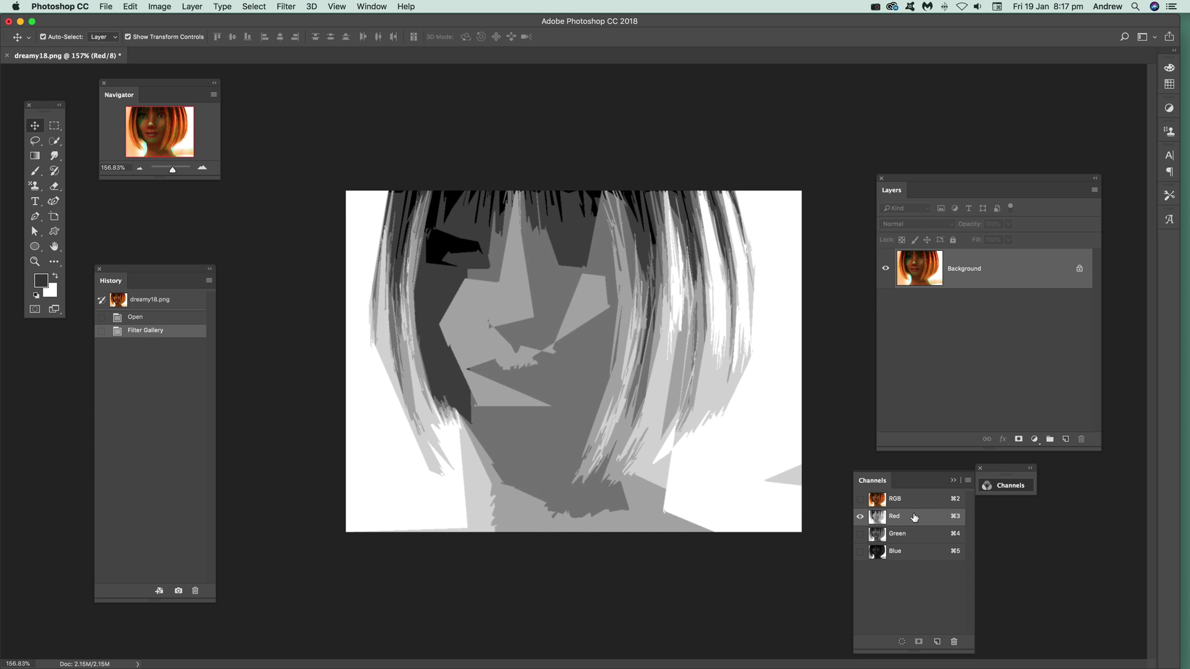
Apply a simpler-edged, fewer-level Cutout to the Green channel, then view the RGB composite.
left_click(897, 538)
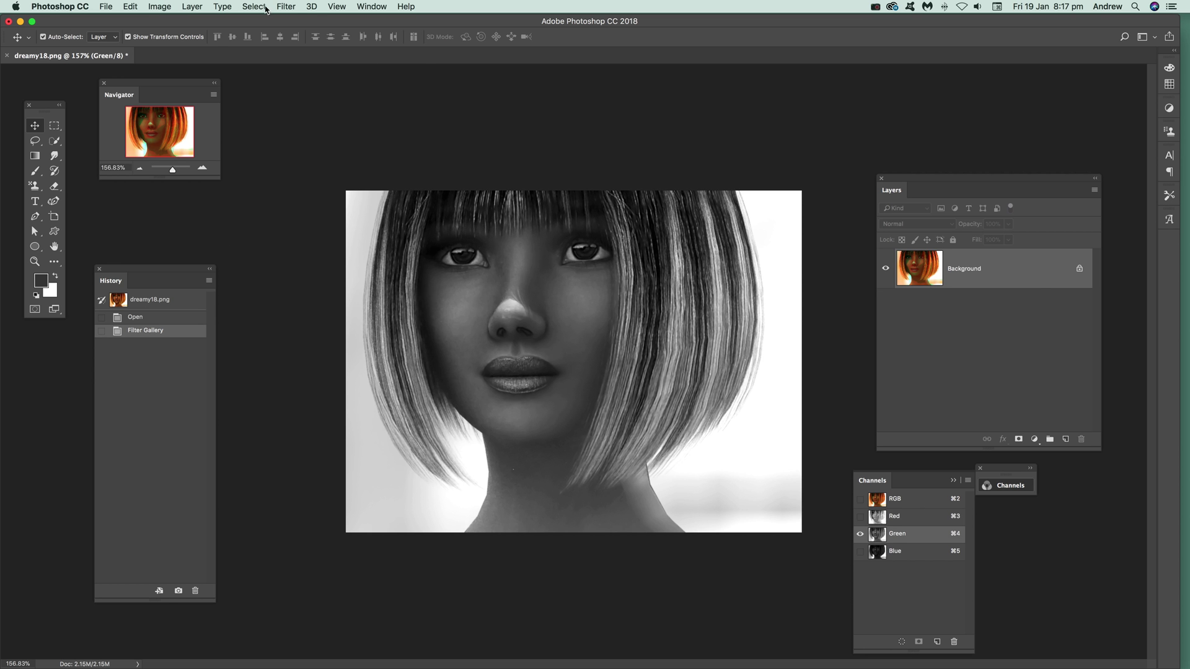
left_click(290, 8)
left_click(310, 56)
left_click(1093, 137)
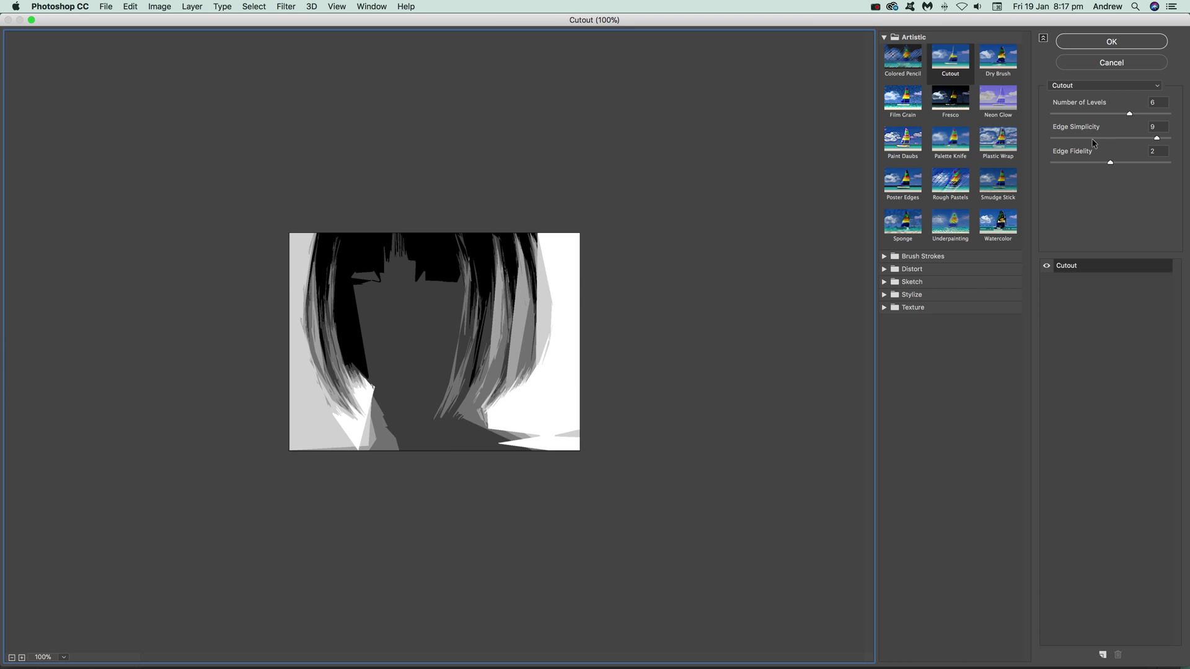
left_click_drag(1096, 139, 1124, 139)
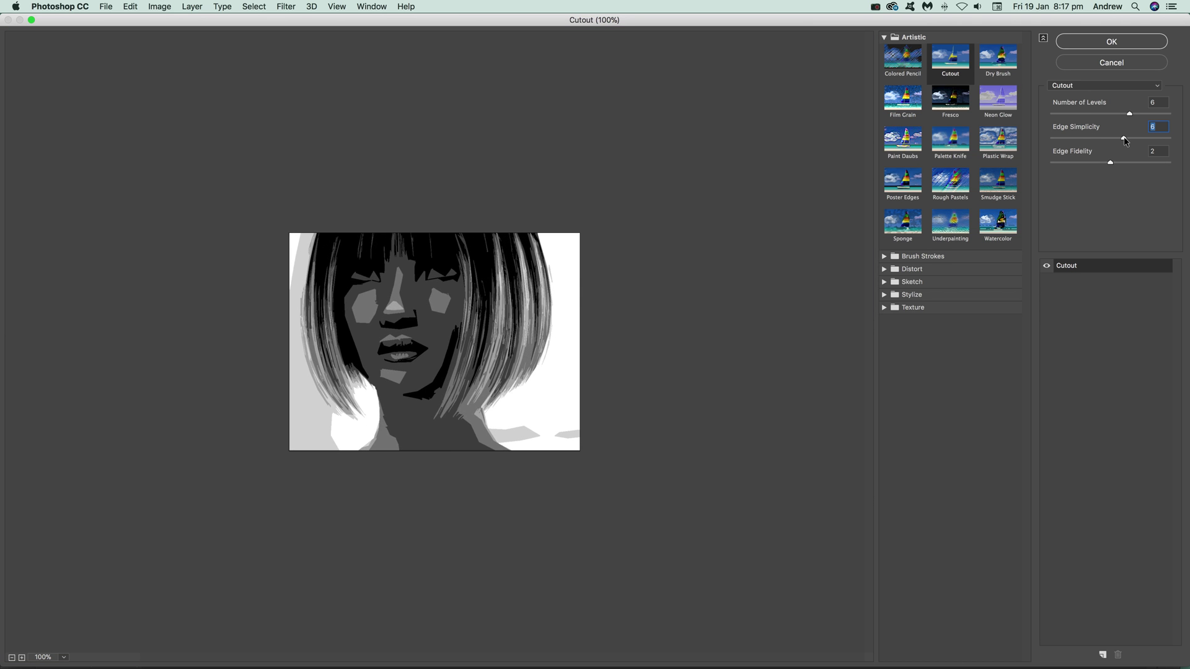
left_click(1083, 114)
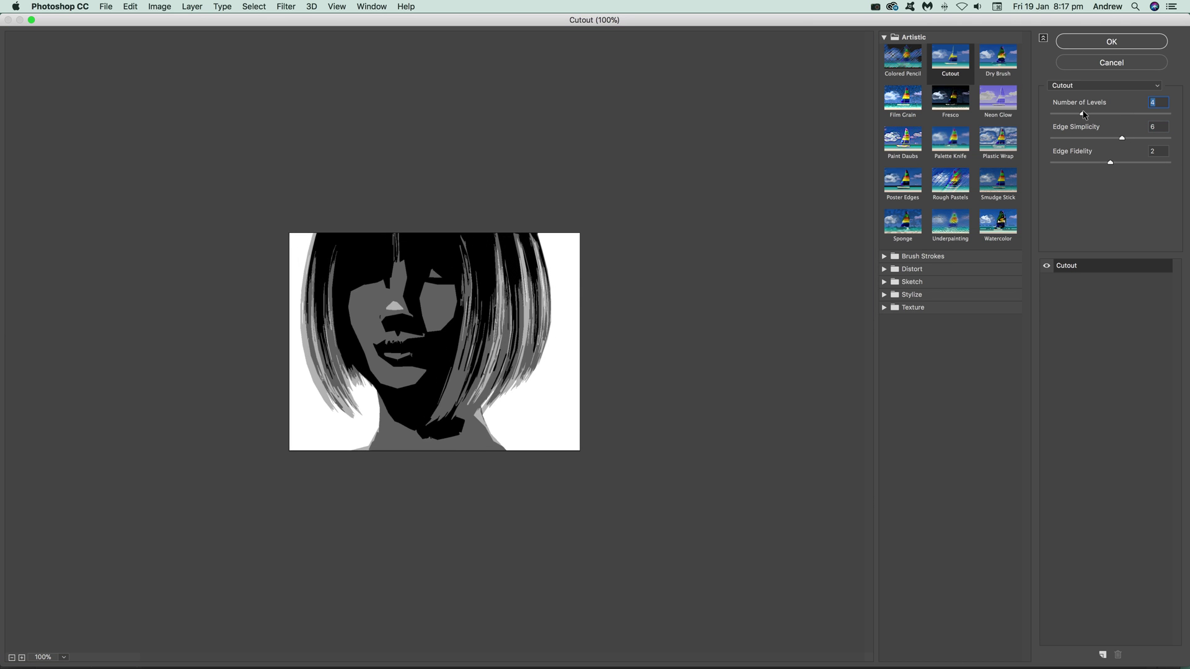
left_click(1094, 41)
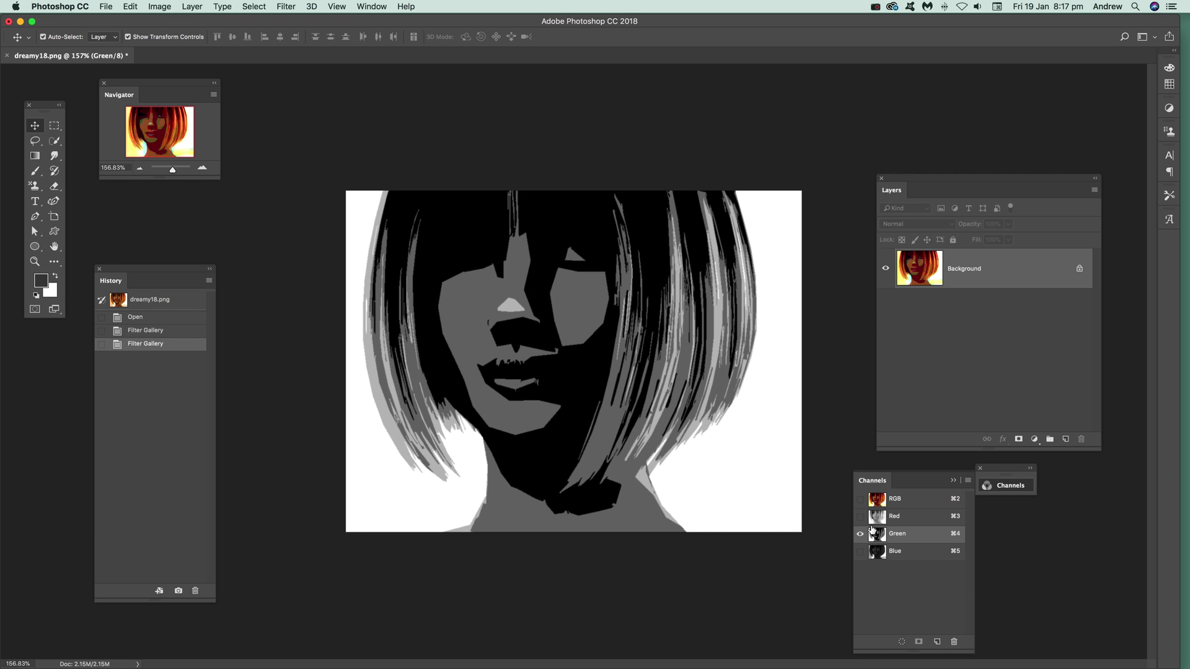
left_click(910, 500)
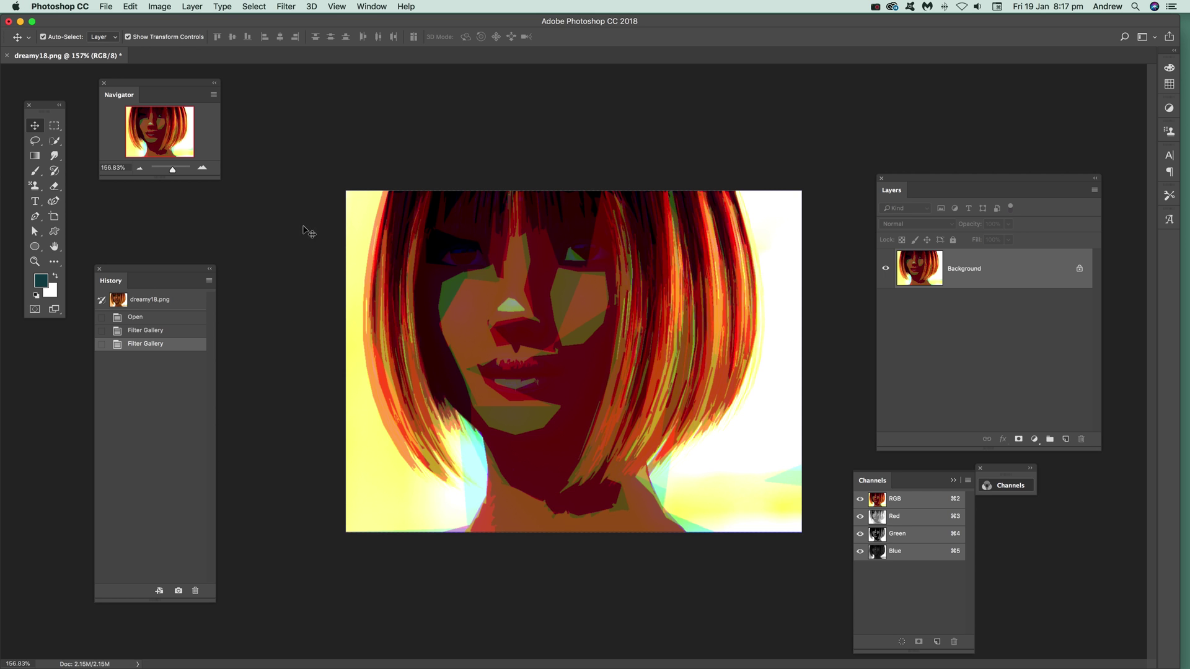
Revert to the original photo and apply the Cutout filter to the colour image.
left_click(140, 320)
left_click(292, 8)
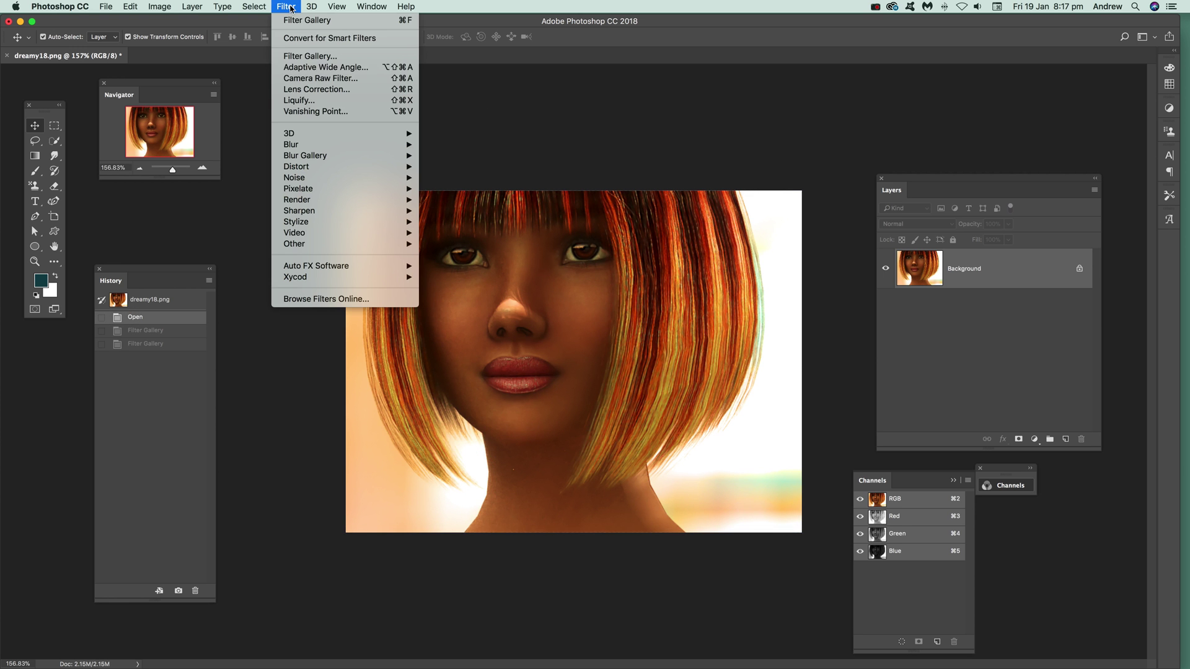
left_click(309, 56)
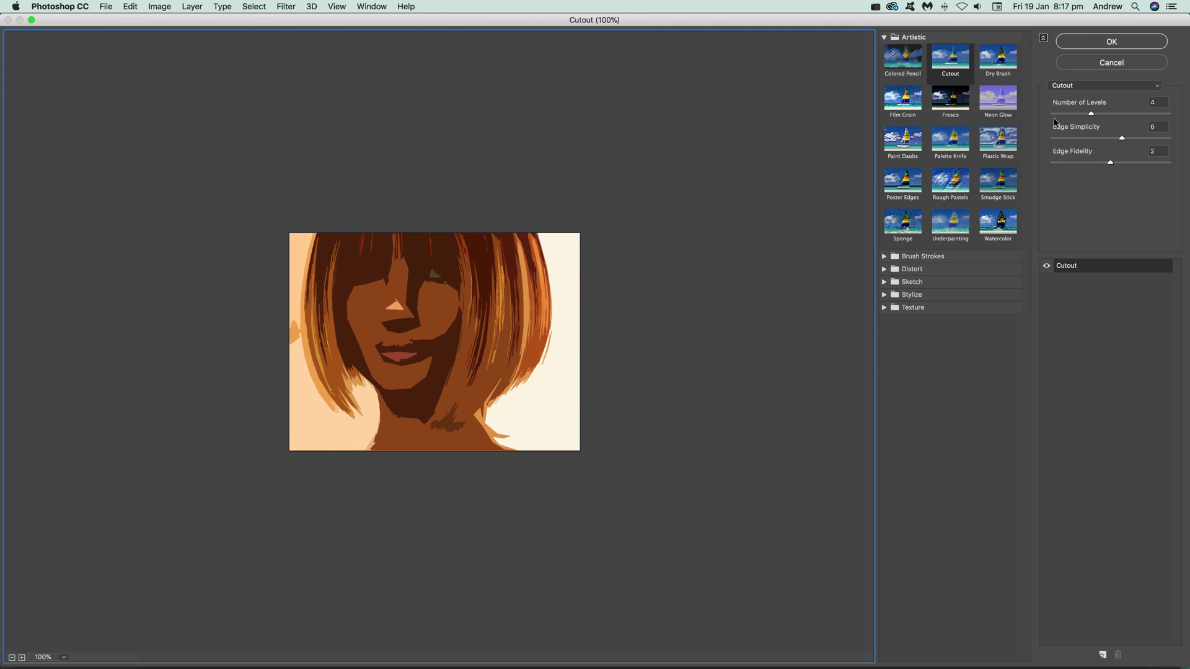
left_click(1112, 41)
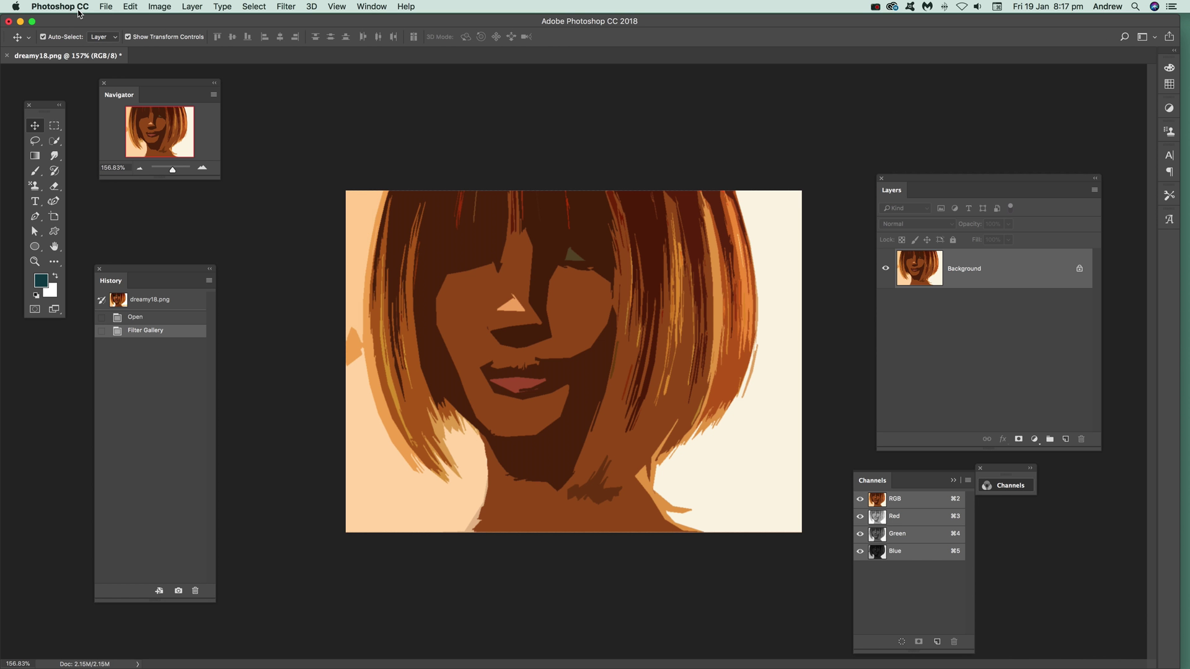
Fade the Filter Gallery effect in Linear Light mode at 46% opacity, after trying Darken, Color Burn and Difference.
left_click(128, 8)
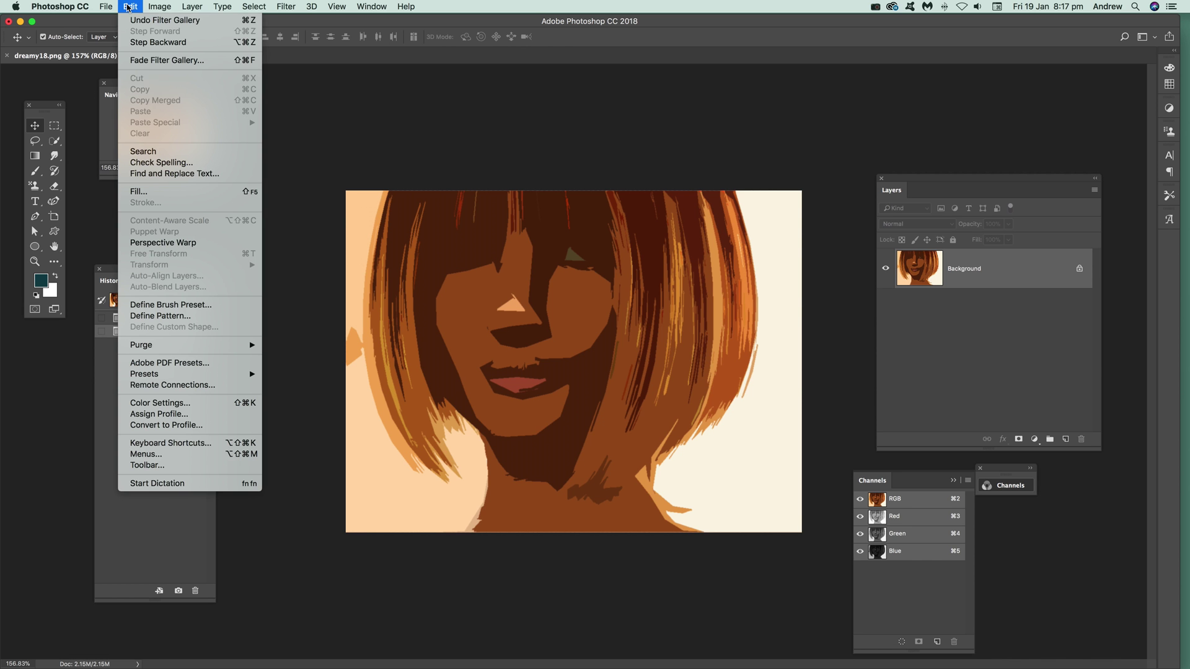
left_click(172, 60)
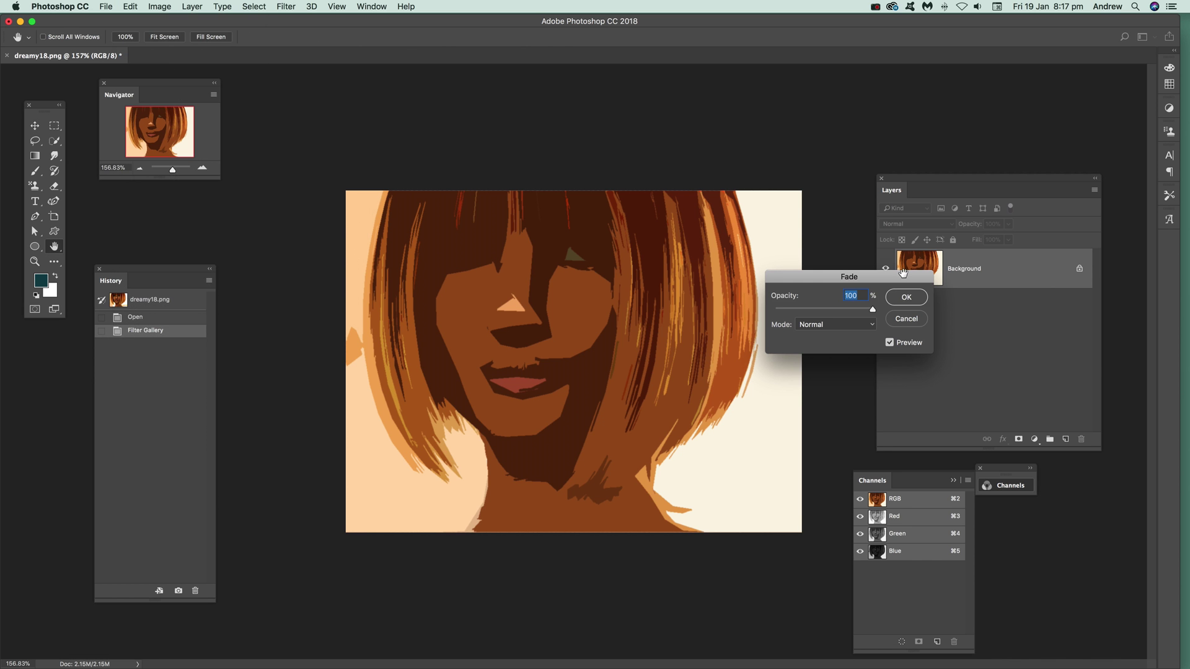
left_click(844, 321)
left_click(832, 352)
left_click(823, 321)
left_click(827, 342)
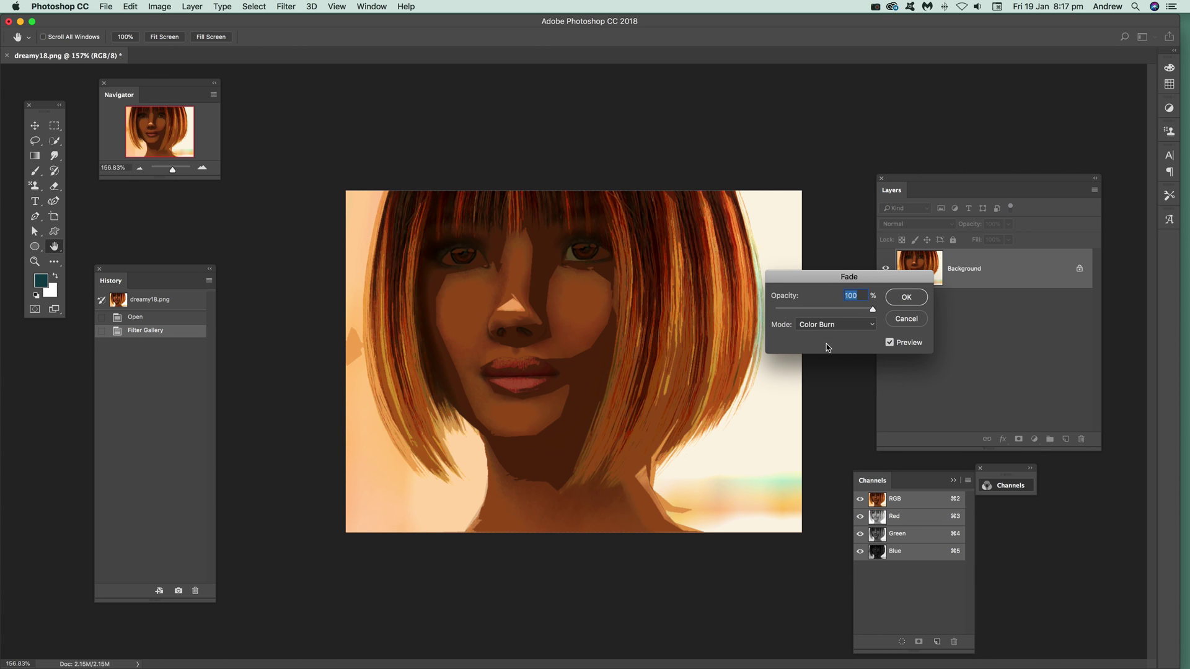
left_click(828, 325)
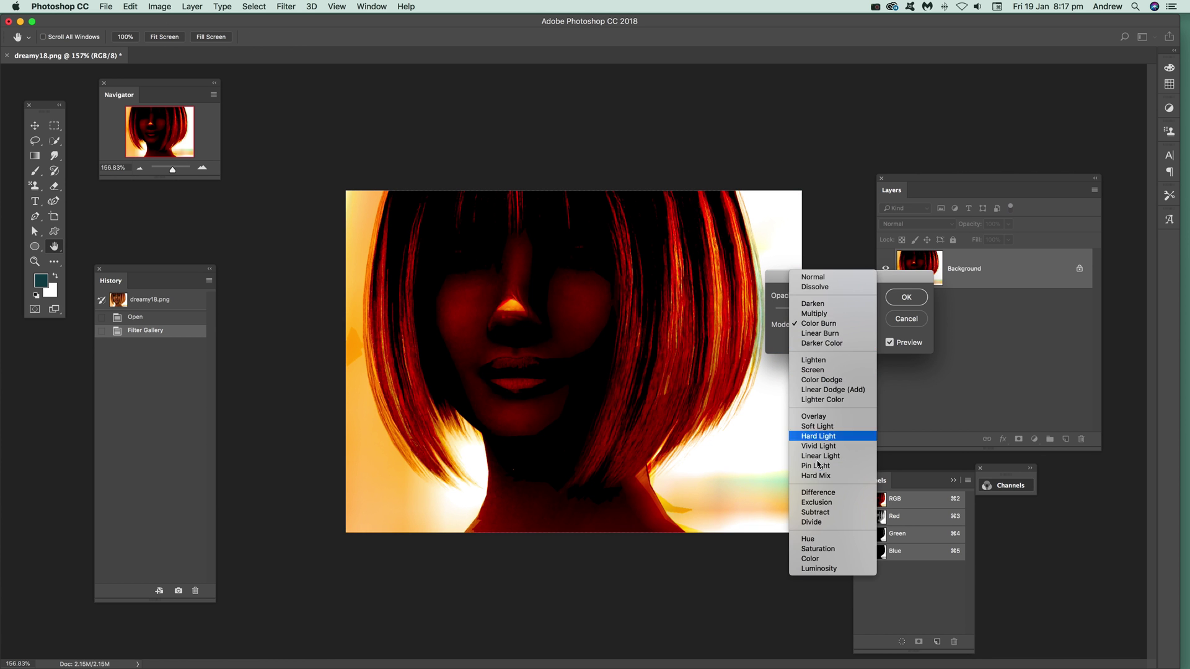
left_click(826, 492)
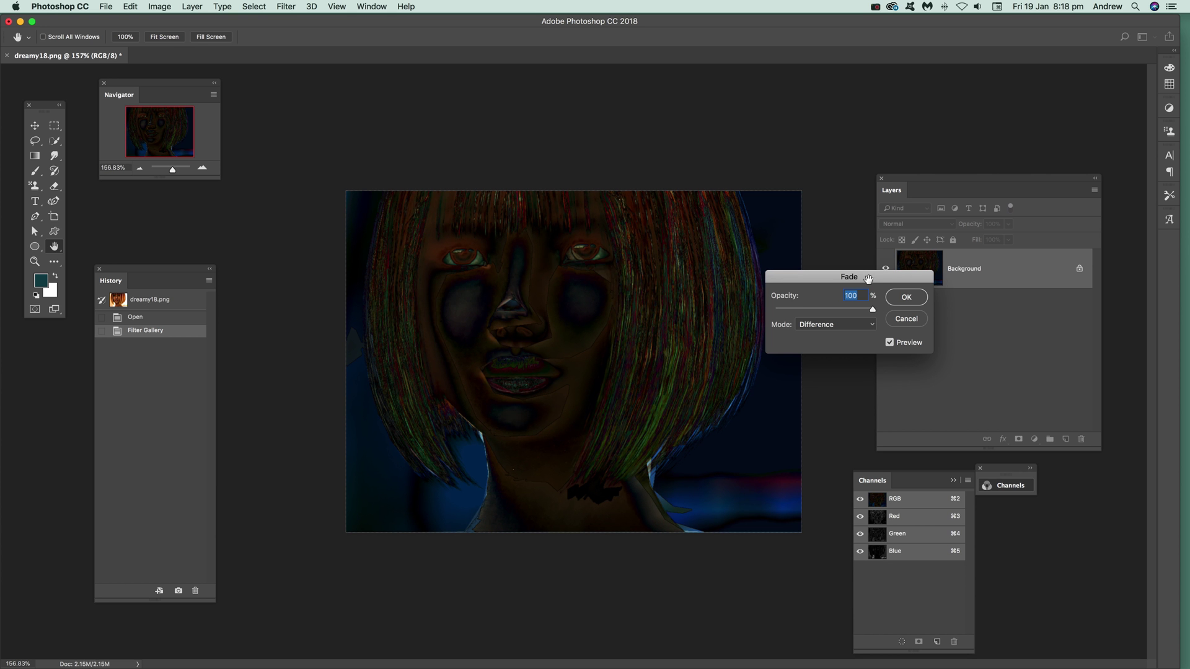
left_click(850, 324)
left_click(845, 287)
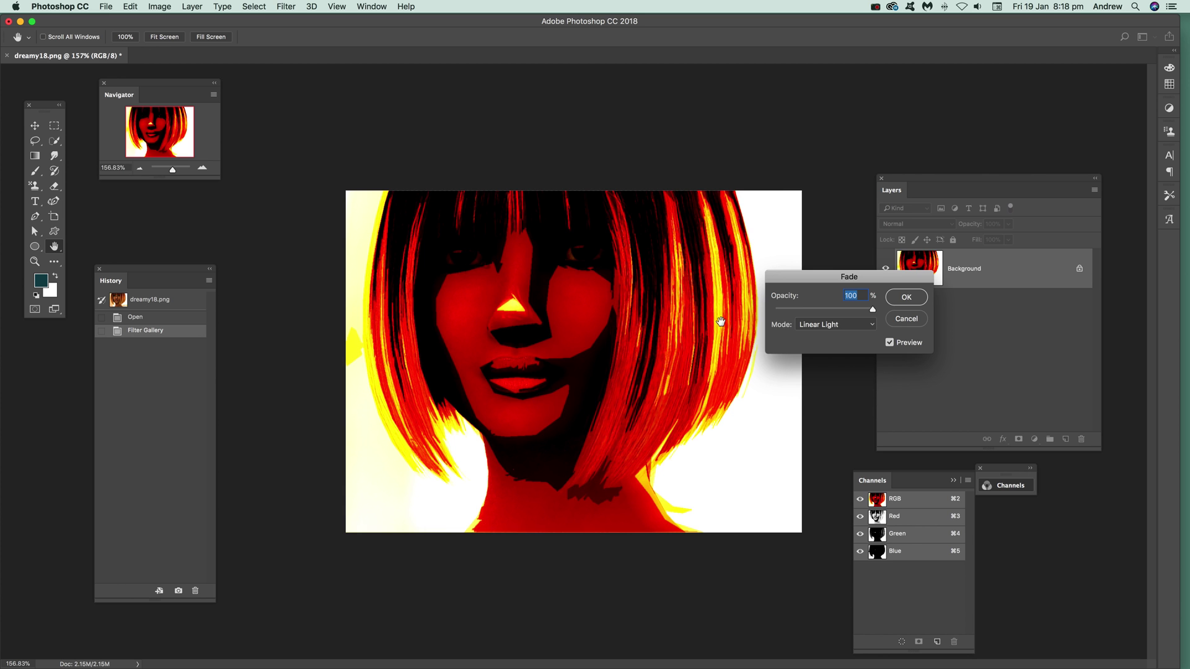
left_click(820, 310)
left_click(902, 302)
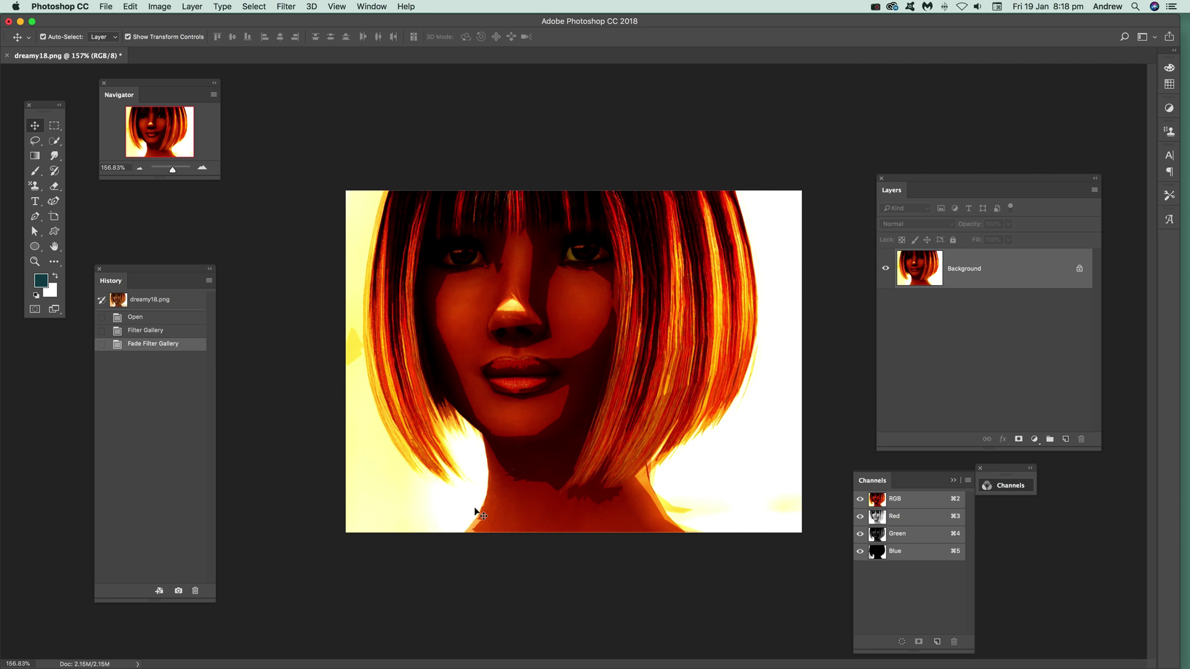
Apply a Cutout with four levels, edge simplicity 6 and edge fidelity 2.
left_click(291, 6)
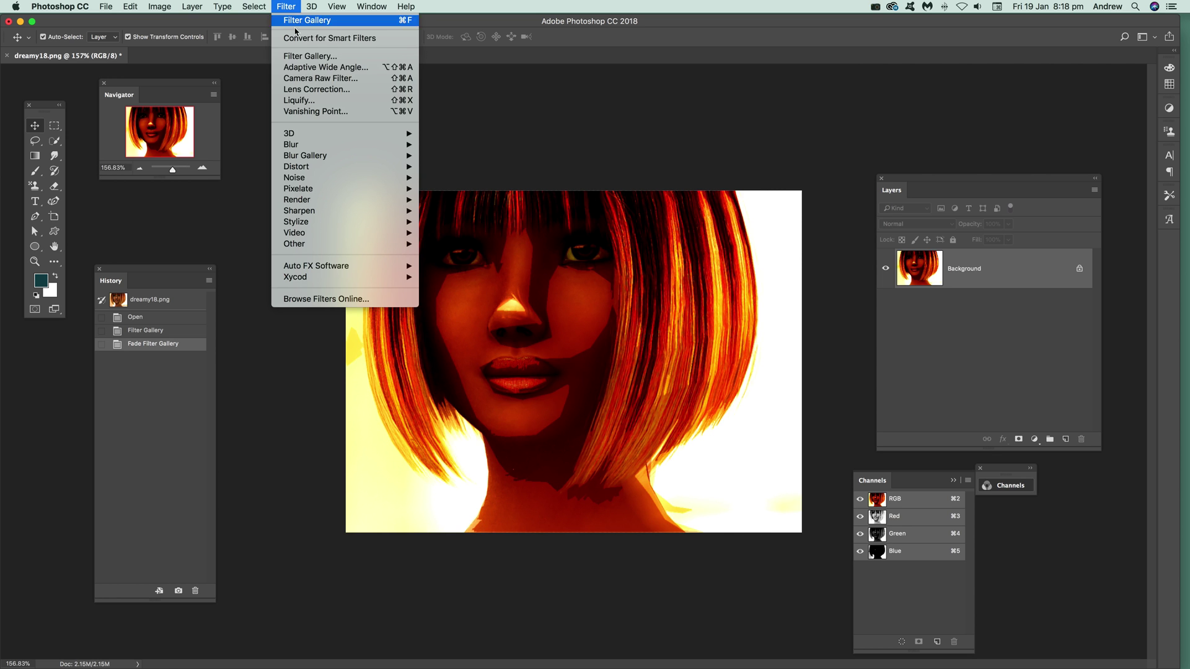
left_click(307, 59)
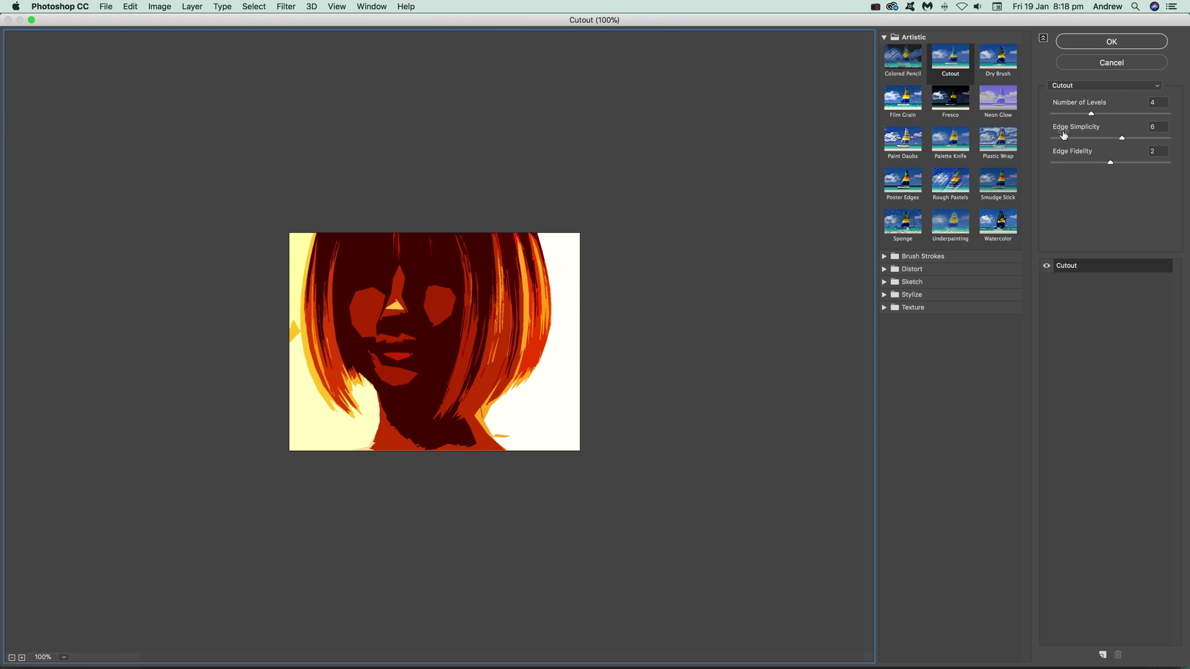
left_click(1107, 113)
left_click(1091, 112)
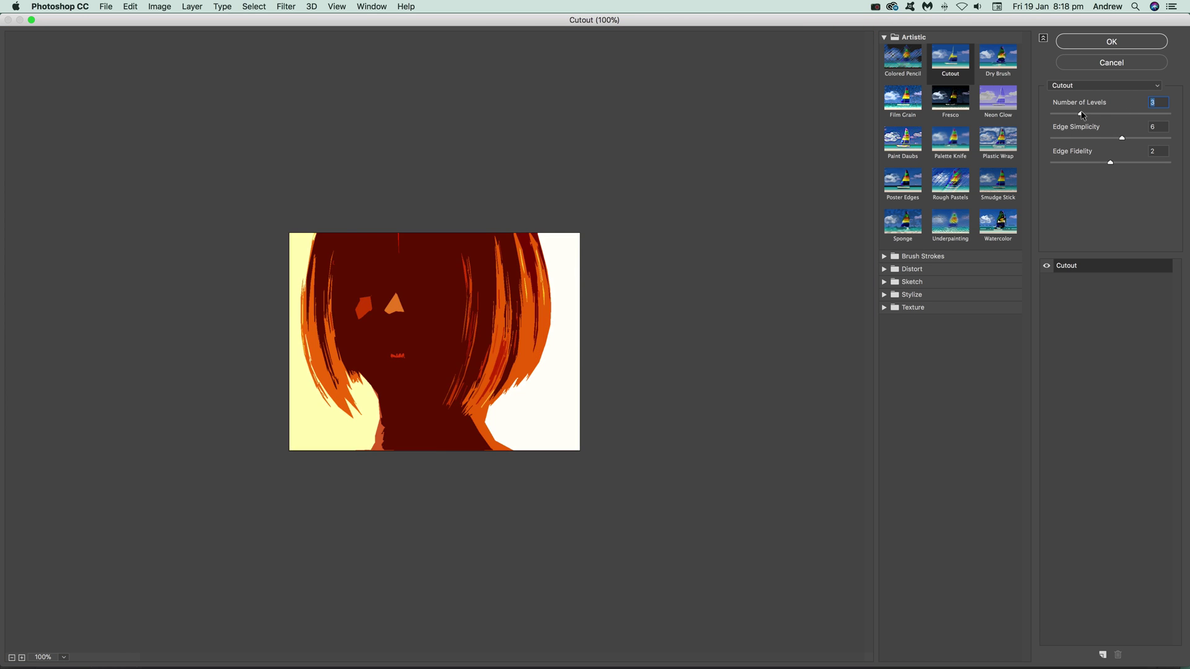
left_click(1103, 42)
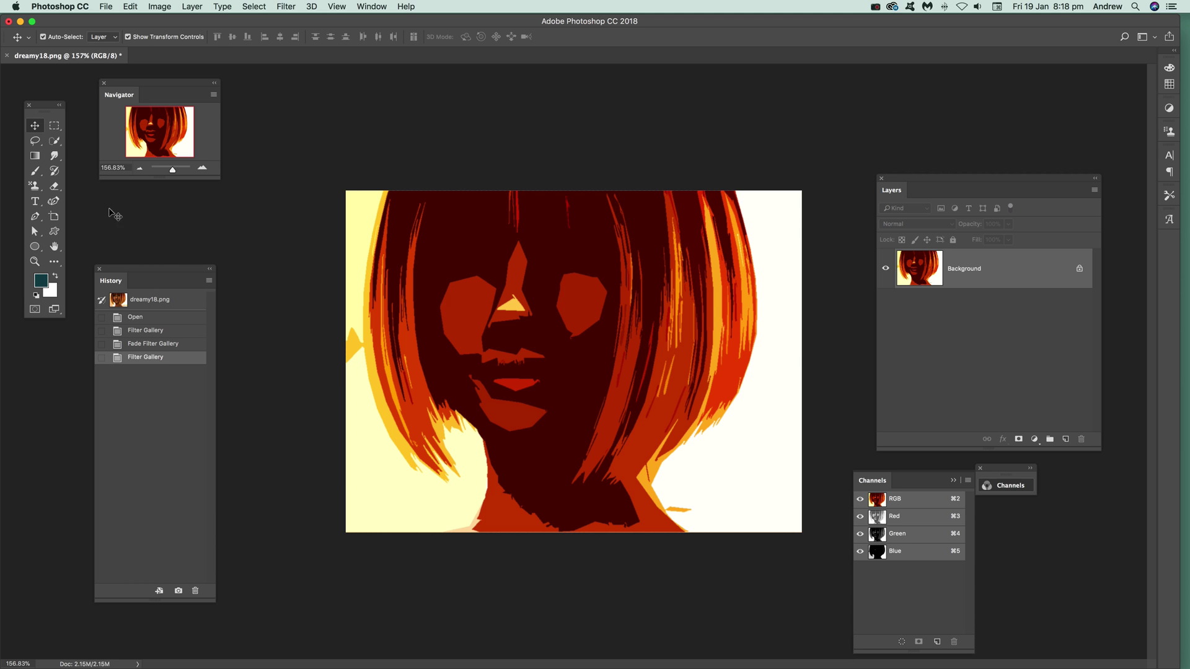
With the Magic Wand, select the left cheek, then add the right cheek and chin patches.
left_click_drag(54, 140, 102, 158)
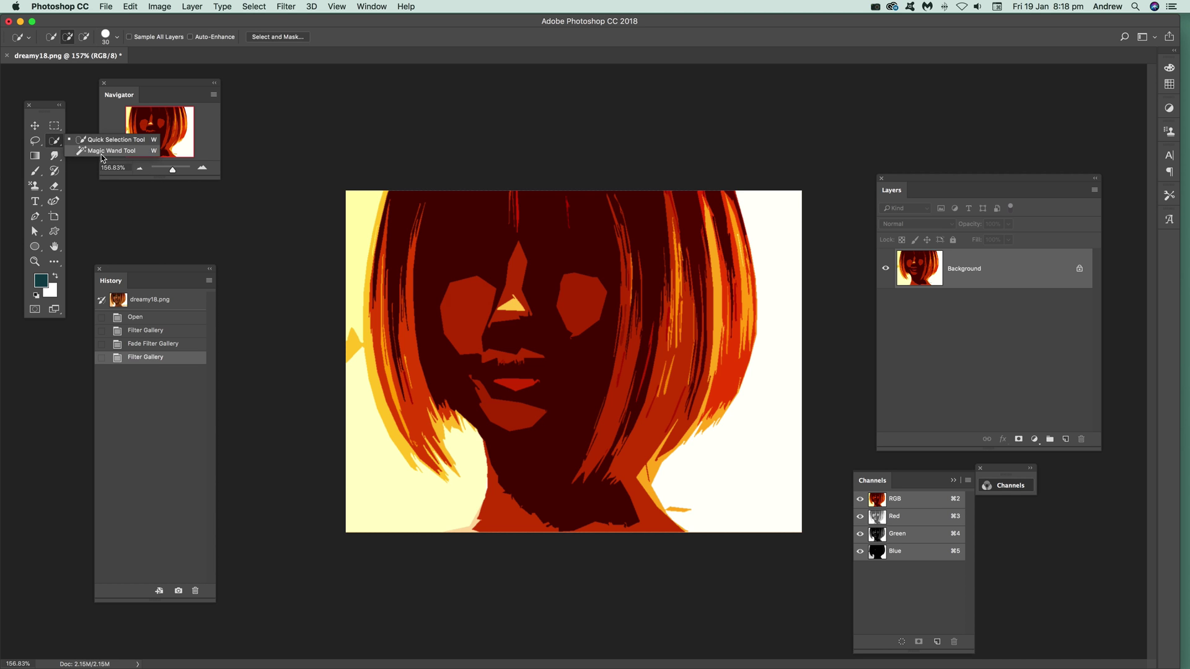
left_click(101, 156)
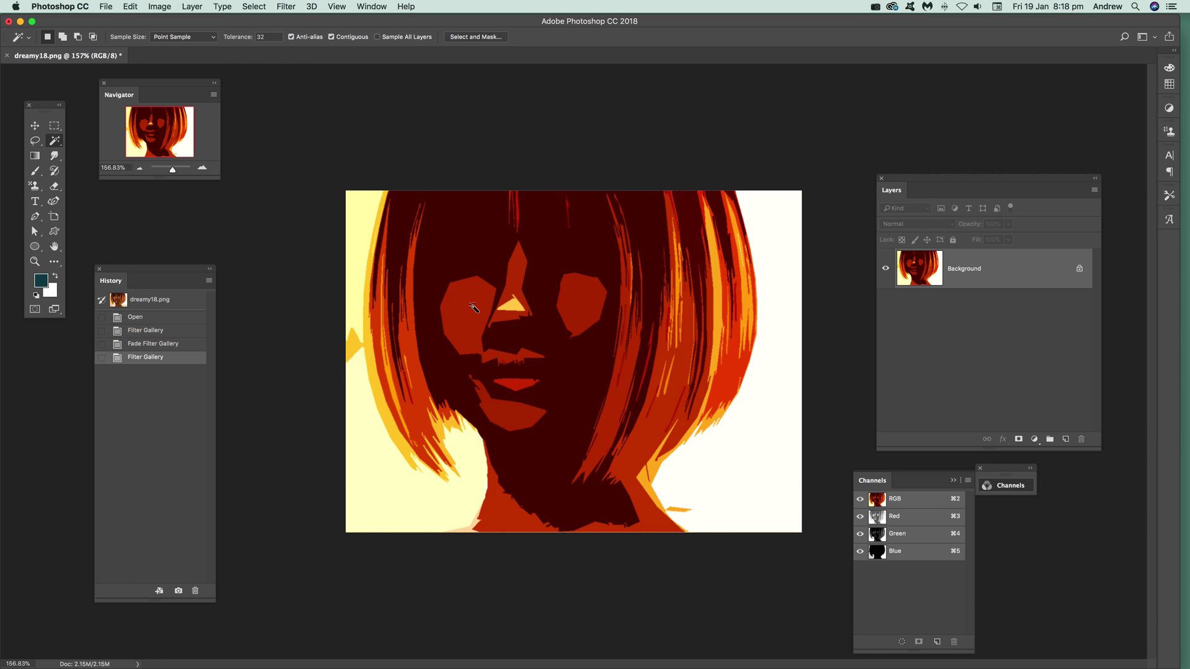
left_click(471, 312)
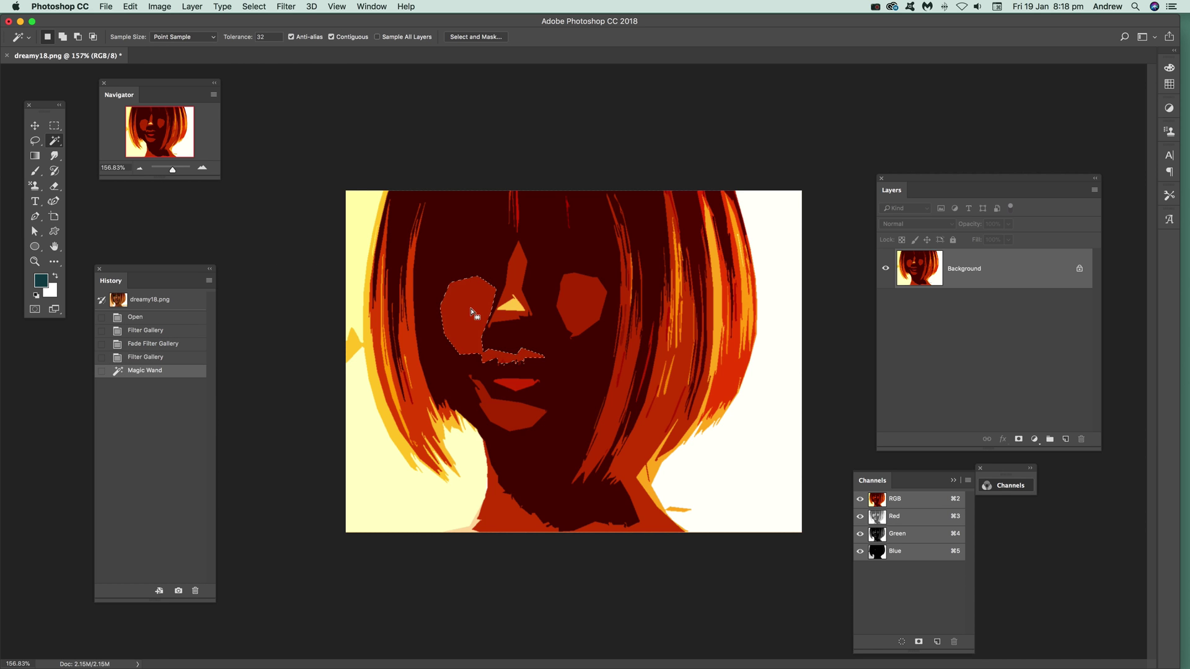
left_click(579, 308, "shift")
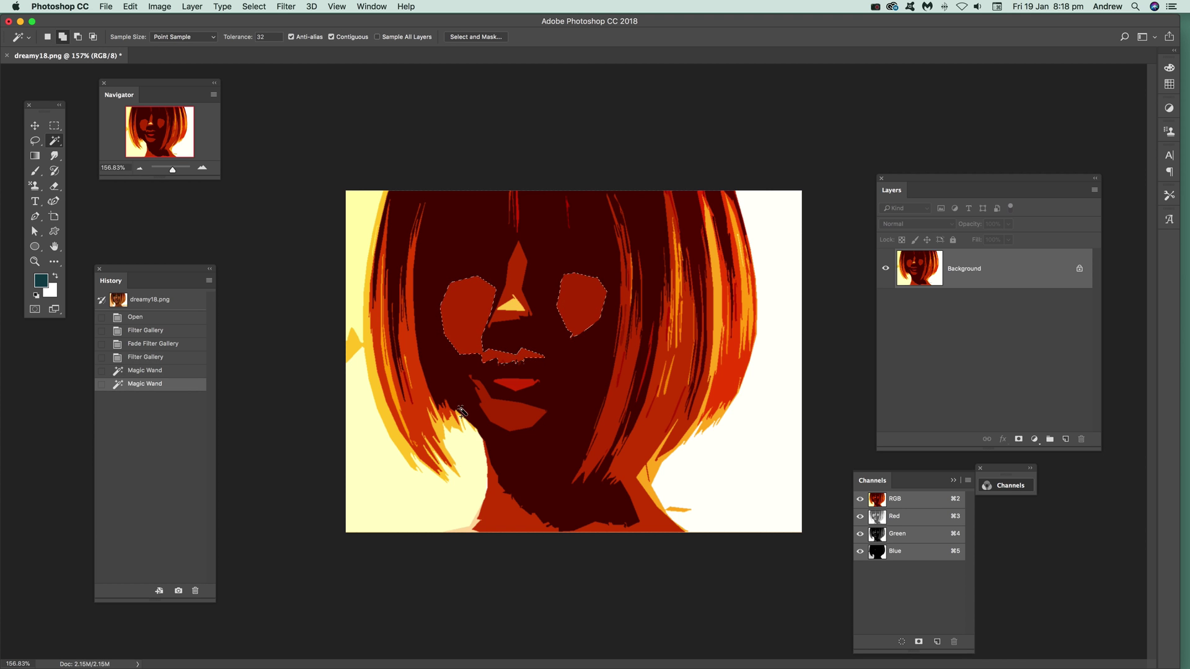
left_click(502, 417, "shift")
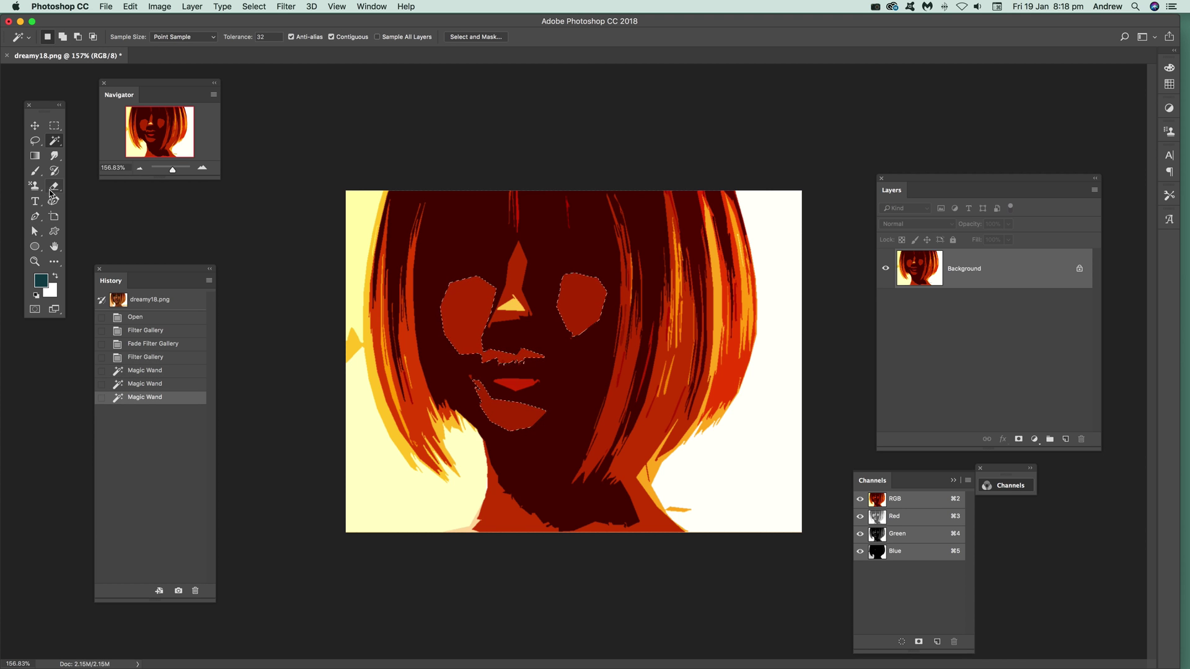
Fill the selected patches diagonally with the blue-red-yellow gradient preset.
left_click(36, 159)
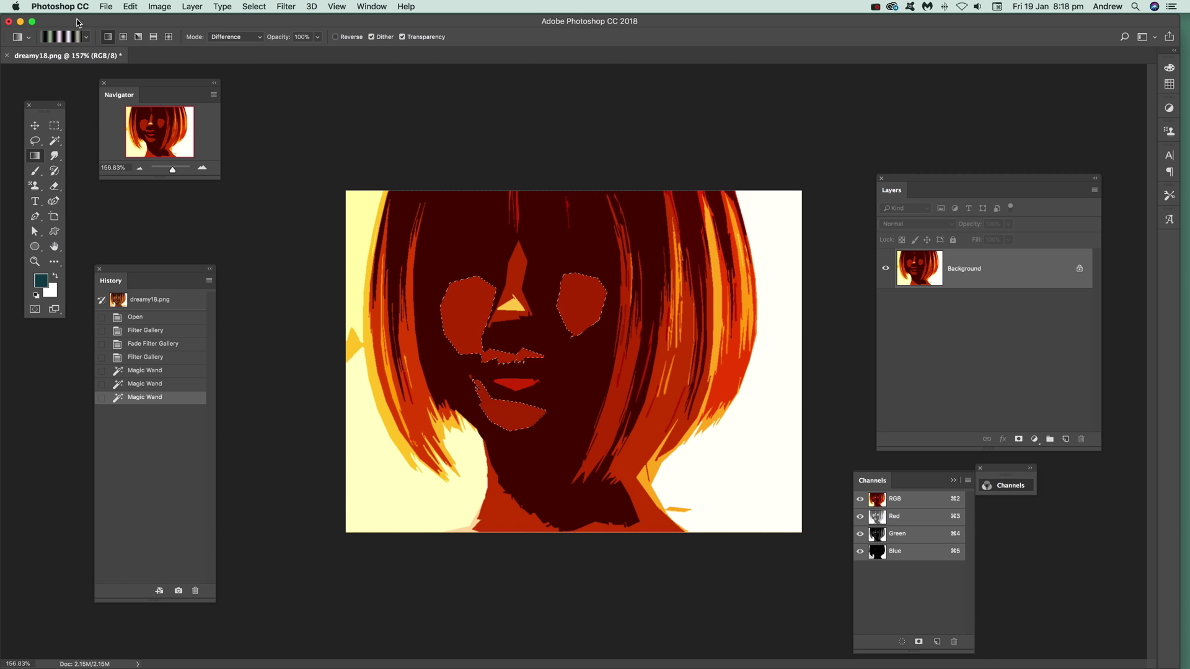
left_click(87, 38)
left_click(117, 60)
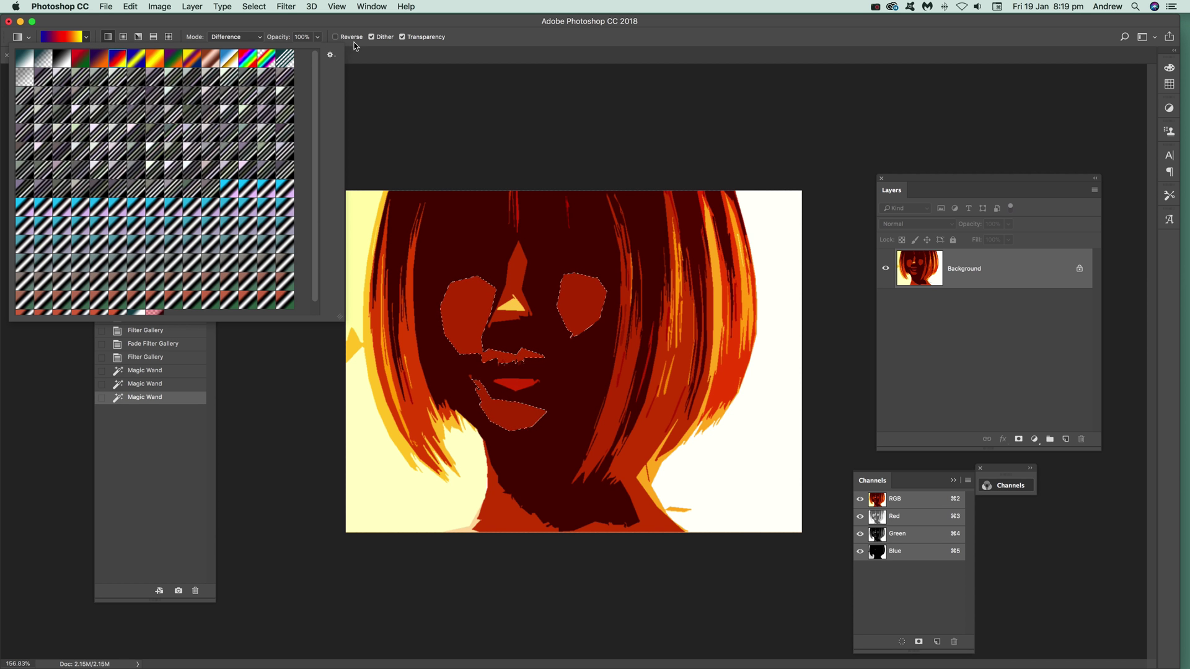
left_click(543, 75)
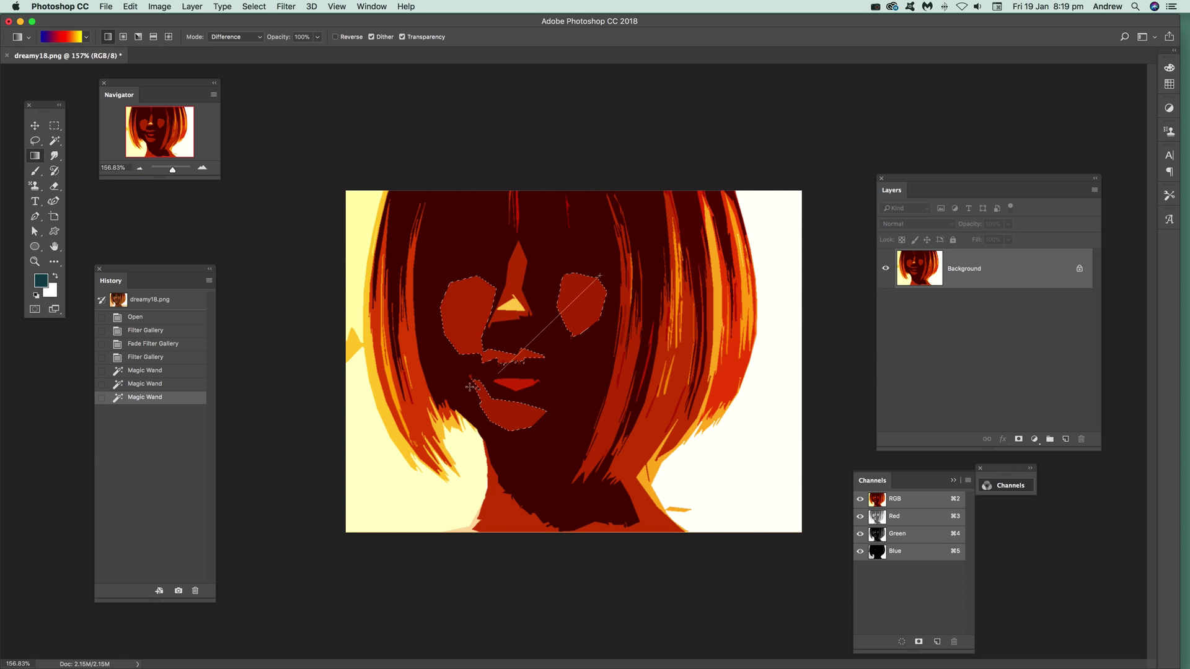
left_click_drag(470, 388, 437, 412)
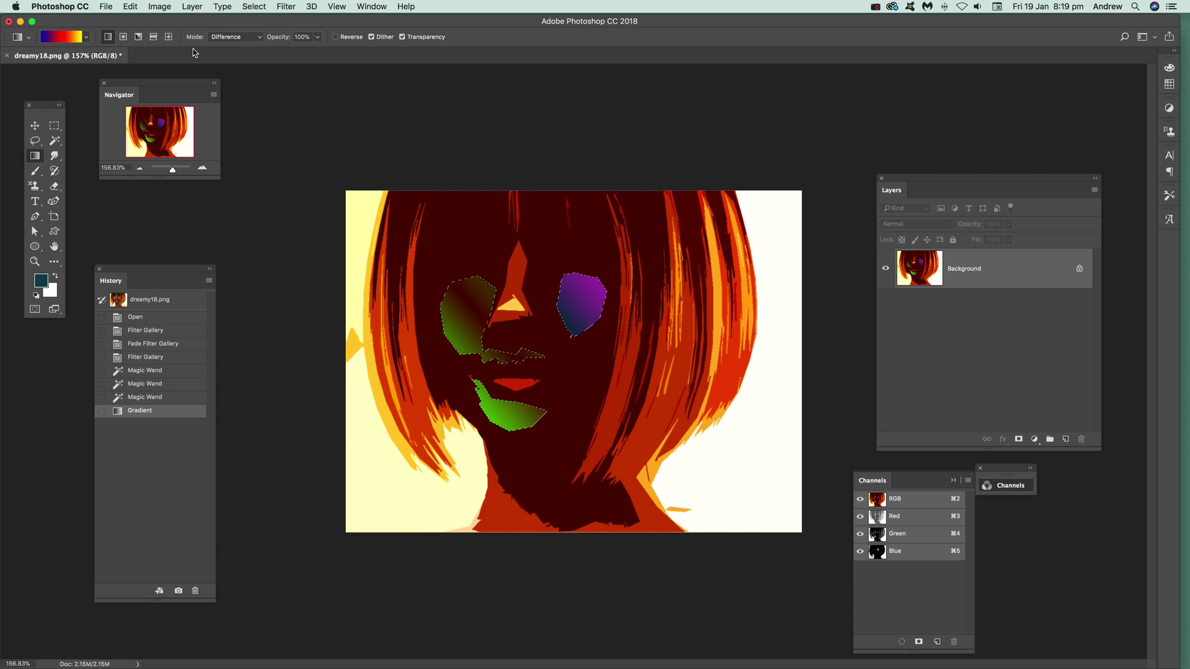
Undo the off-colour Difference fill and refill the cheeks and chin in Normal mode.
left_click(130, 7)
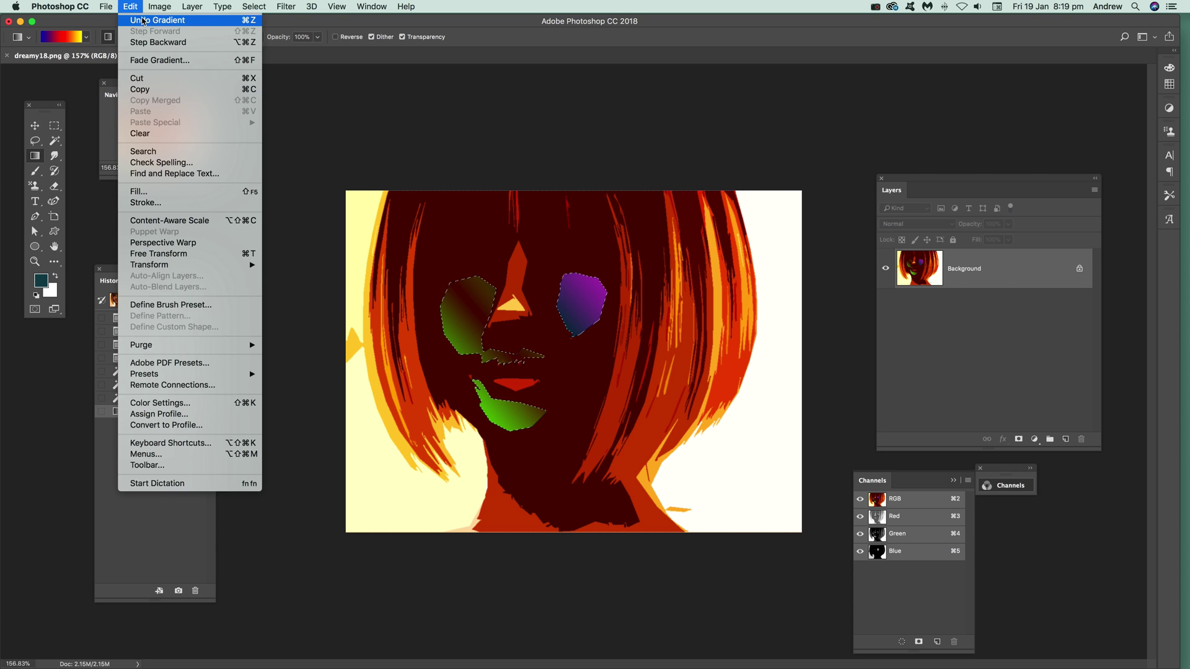
left_click(236, 37)
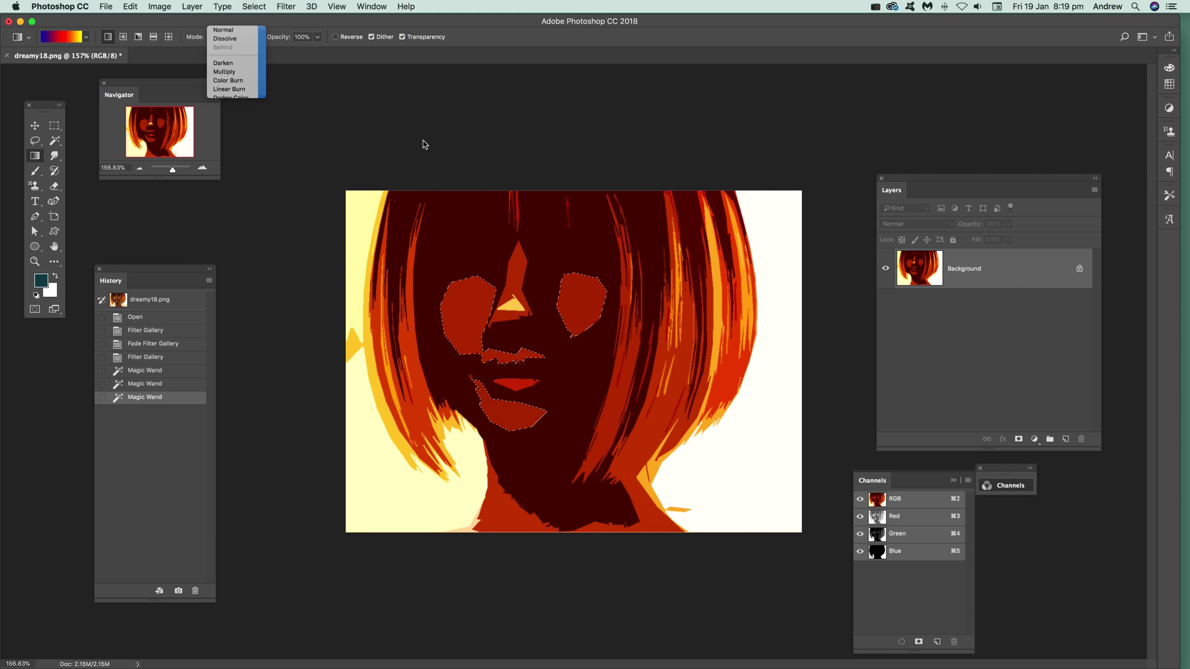
left_click(423, 144)
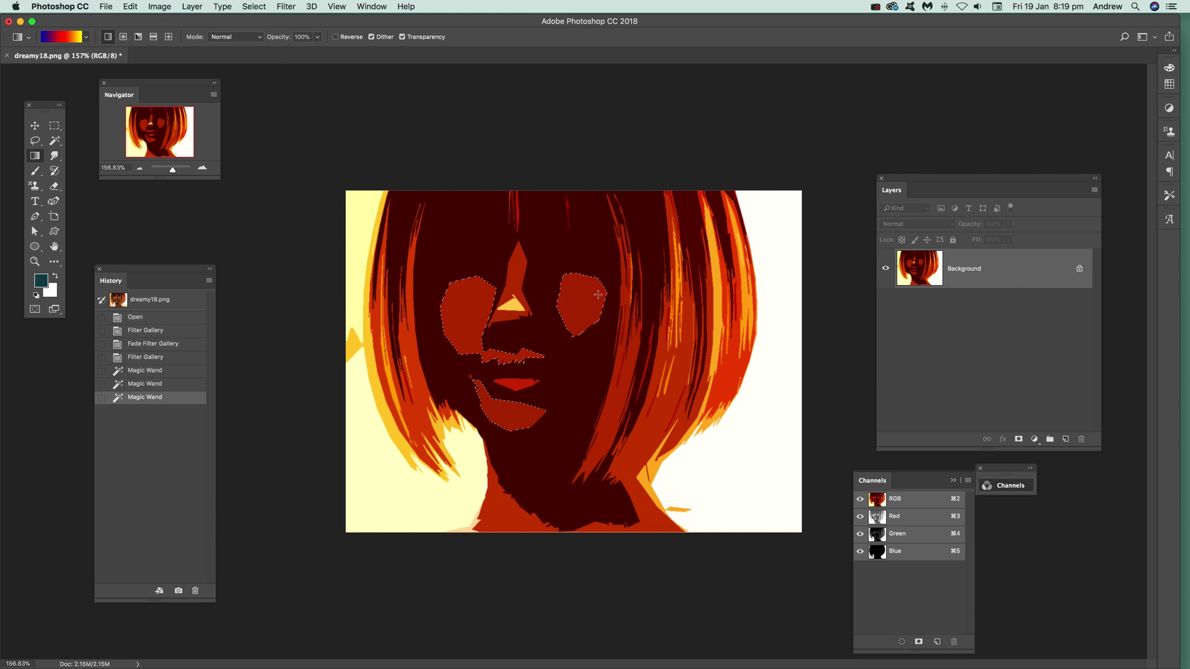
left_click_drag(482, 424, 481, 425)
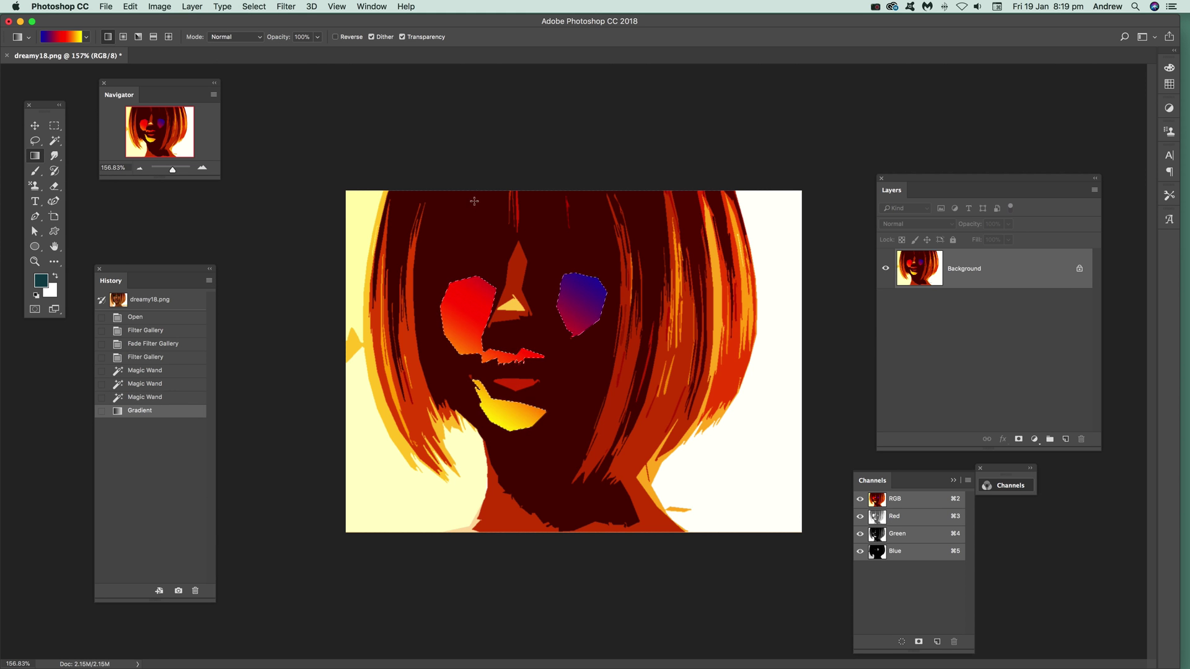
Magic Wand the large dark face-and-hair area and fill it with a top-to-bottom gradient.
left_click(55, 141)
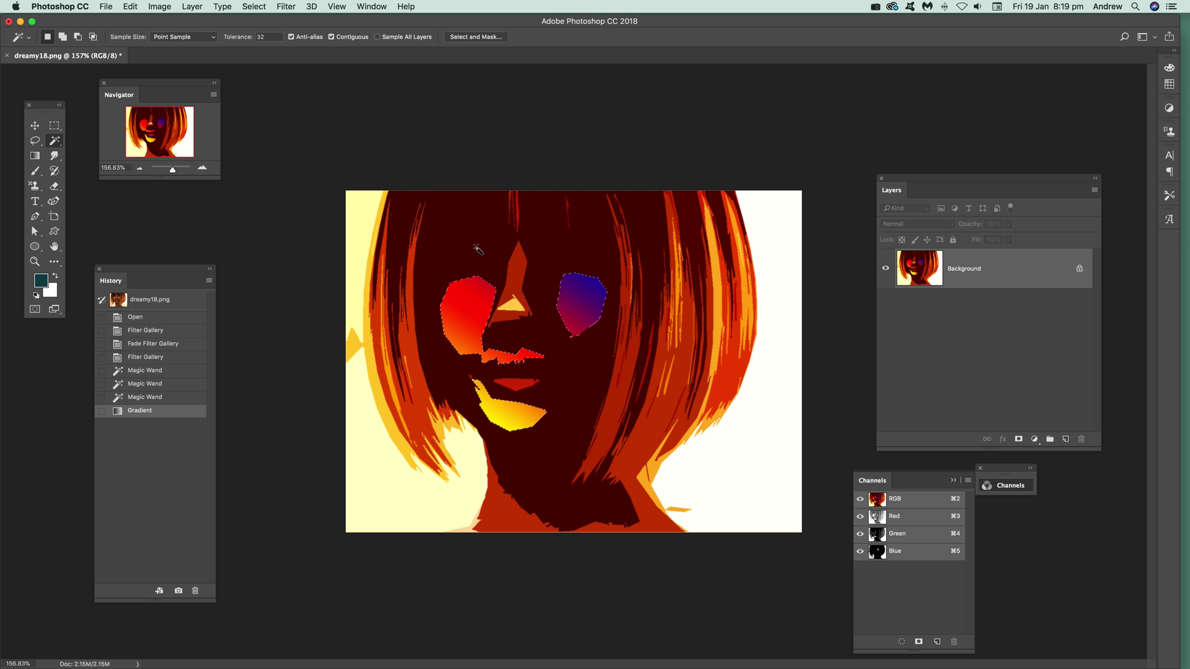
left_click(470, 245)
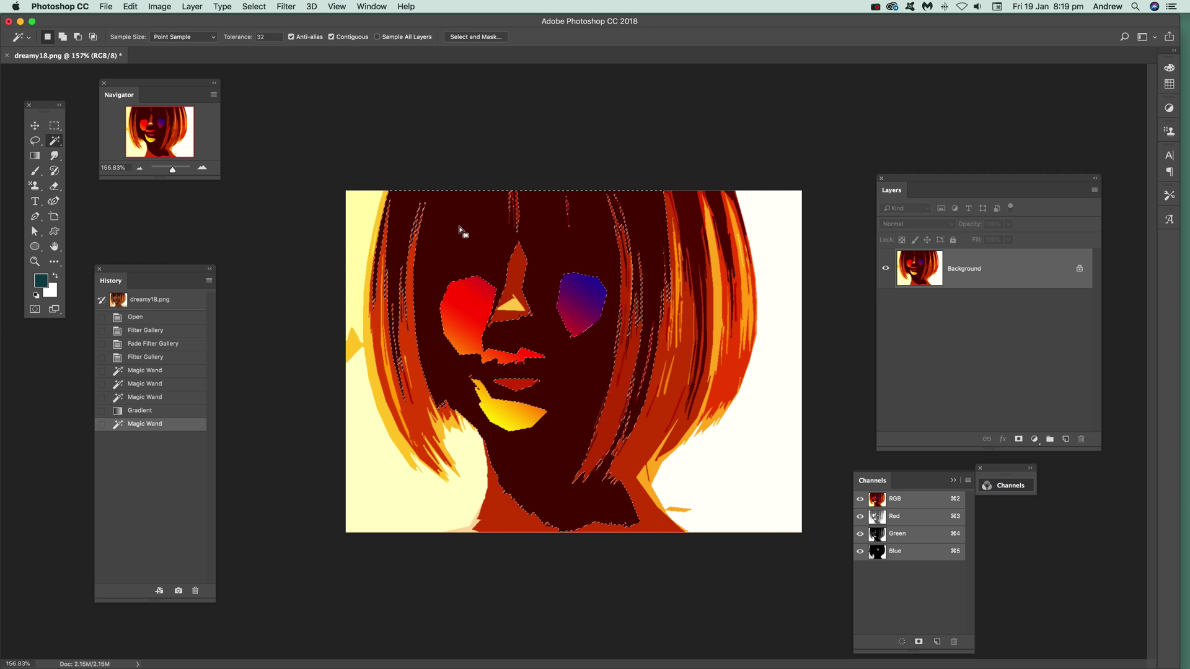
left_click(34, 156)
left_click_drag(411, 238, 704, 510)
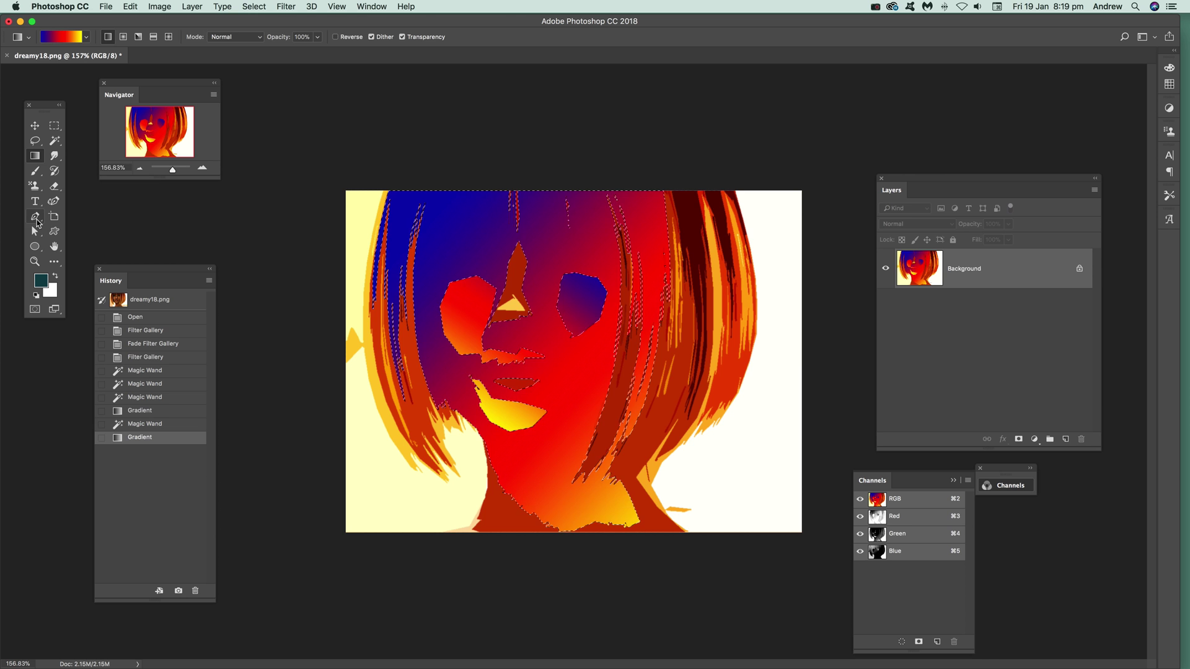
Select the right-side hair strand regions with the Magic Wand.
left_click(54, 140)
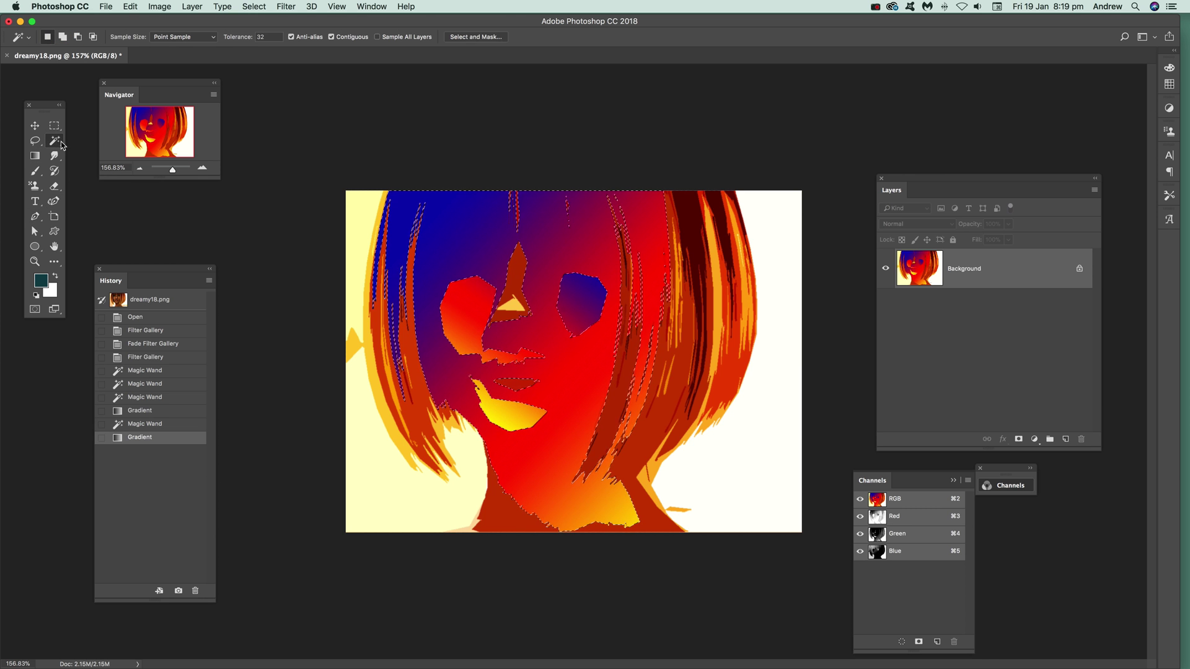
left_click(740, 371)
left_click(662, 413, "shift")
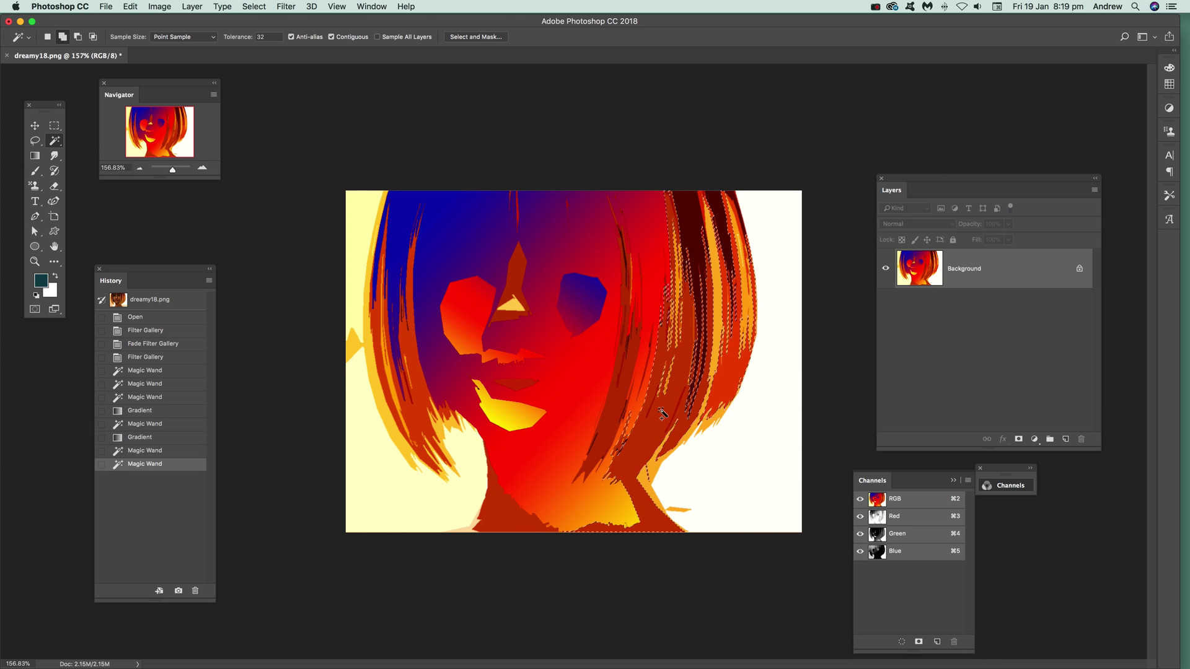
Fill the selected right hair strands with the blue-yellow-blue gradient, then deselect.
left_click(35, 156)
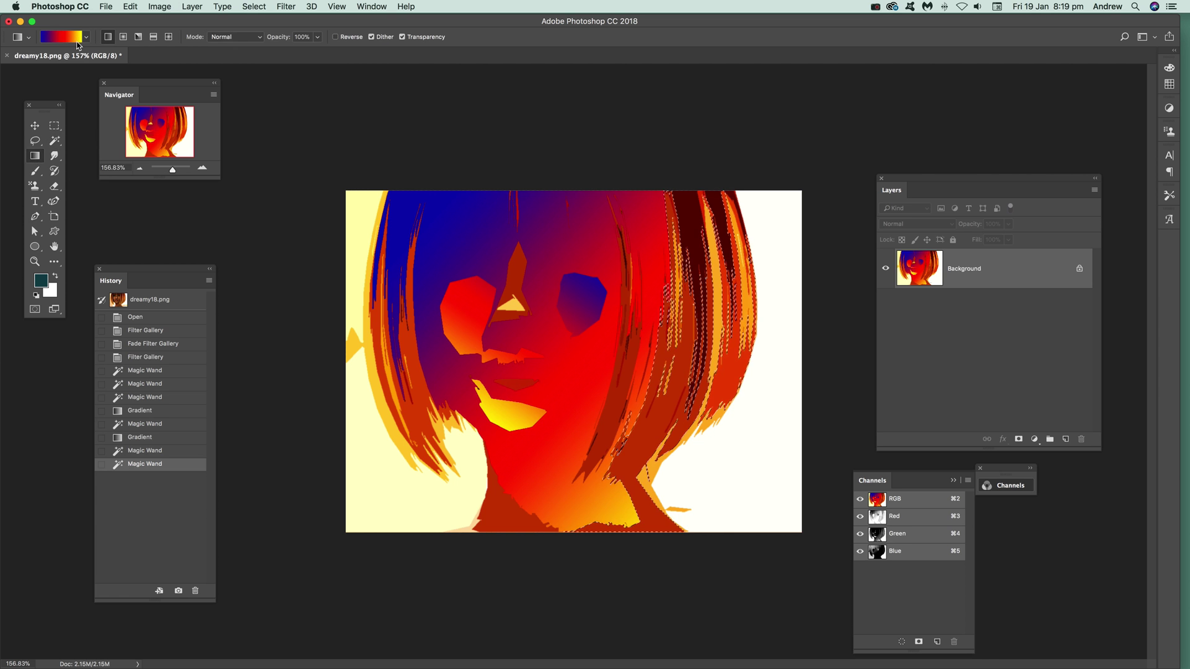
left_click(86, 37)
left_click(139, 61)
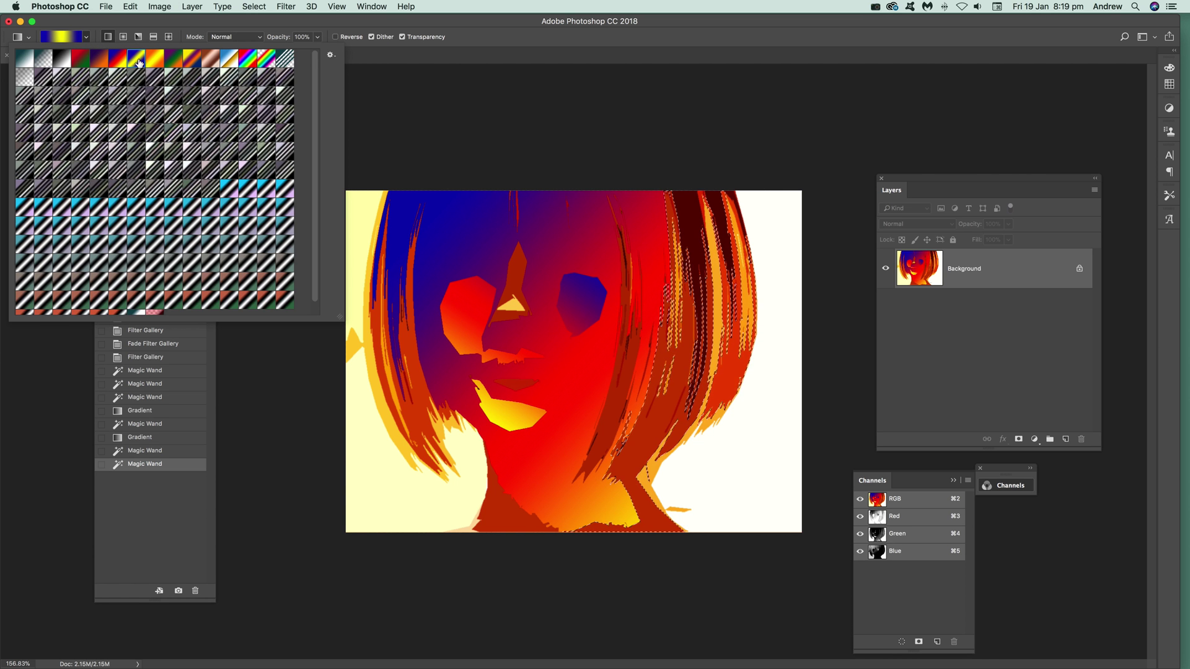
left_click_drag(651, 521, 747, 164)
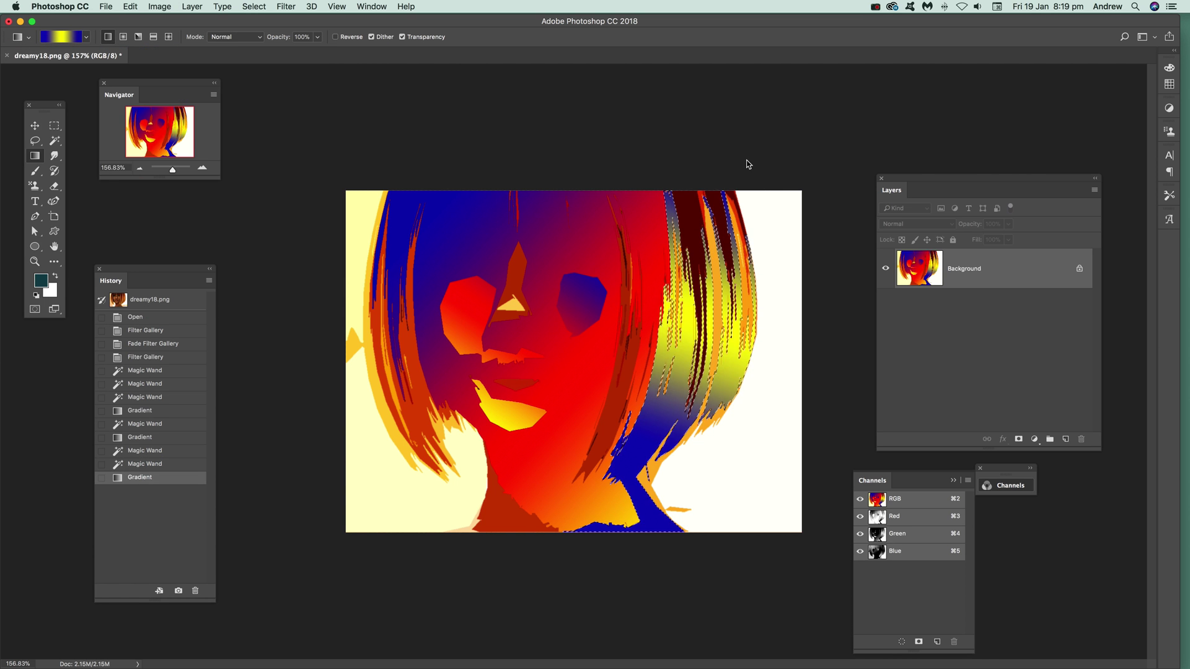
left_click(254, 6)
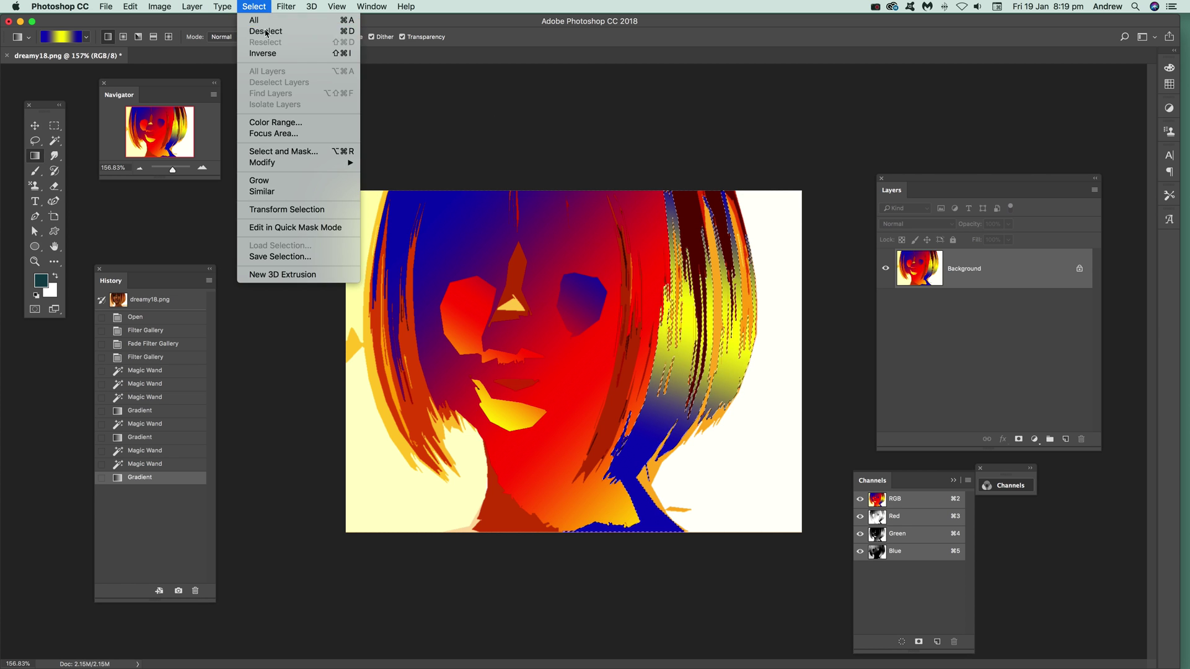
left_click(266, 33)
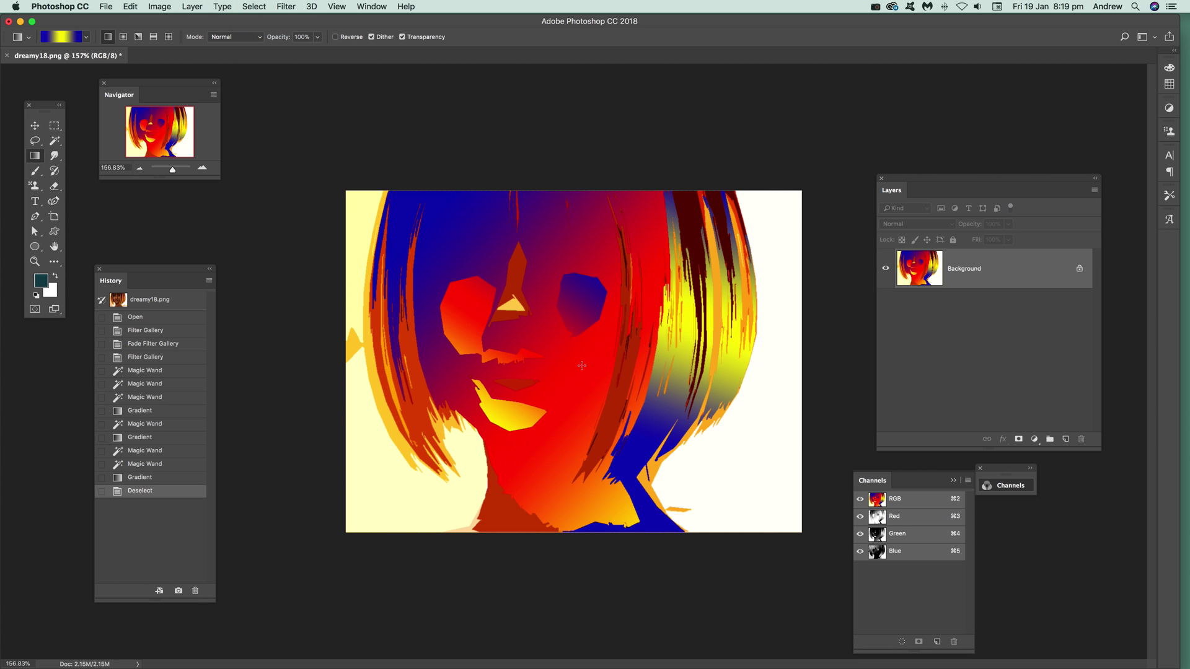